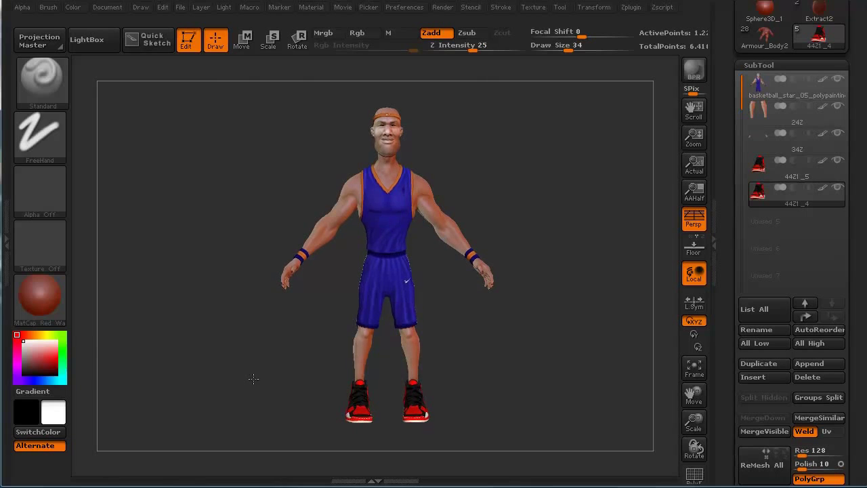
- Select the basketball_star_05 body subtool and hide all the other subtools
left_click_drag(218, 331, 246, 433, "alt")
left_click_drag(206, 221, 137, 245, "alt")
left_click_drag(135, 319, 193, 228, "alt")
mouse_move(188, 260)
left_mouse_down()
mouse_move(199, 275)
mouse_move(223, 271)
mouse_move(187, 276)
left_mouse_up()
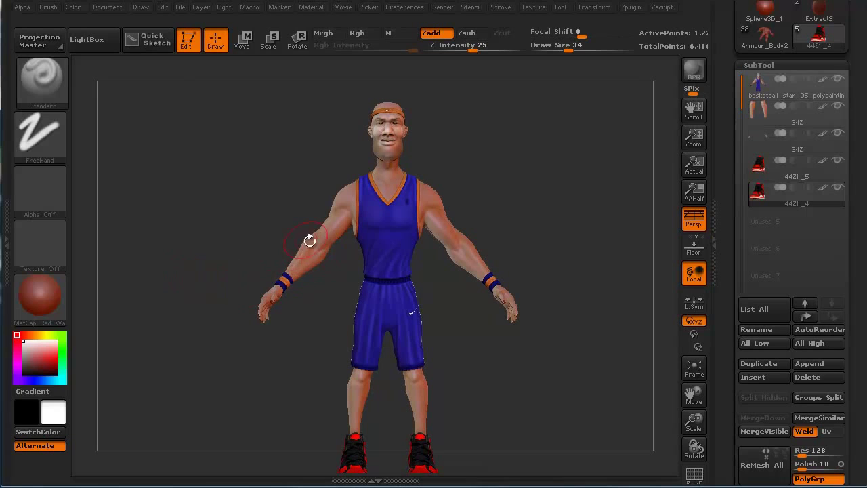
left_click(773, 94)
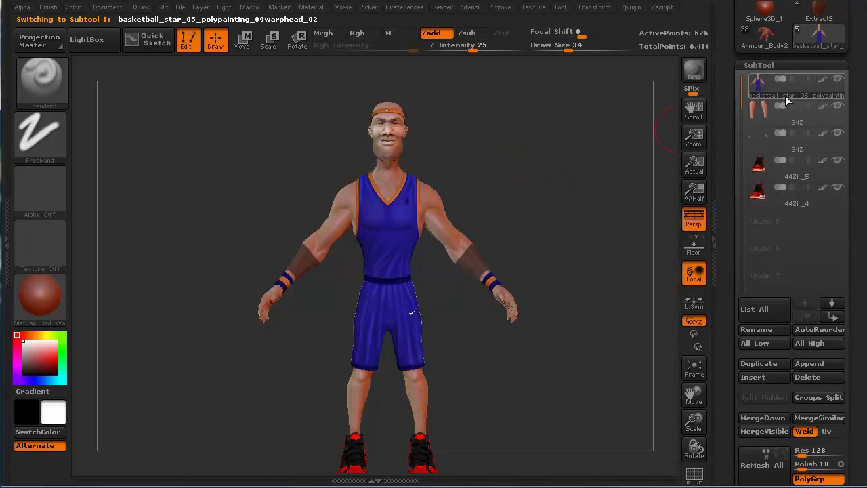
left_click(838, 82, "shift")
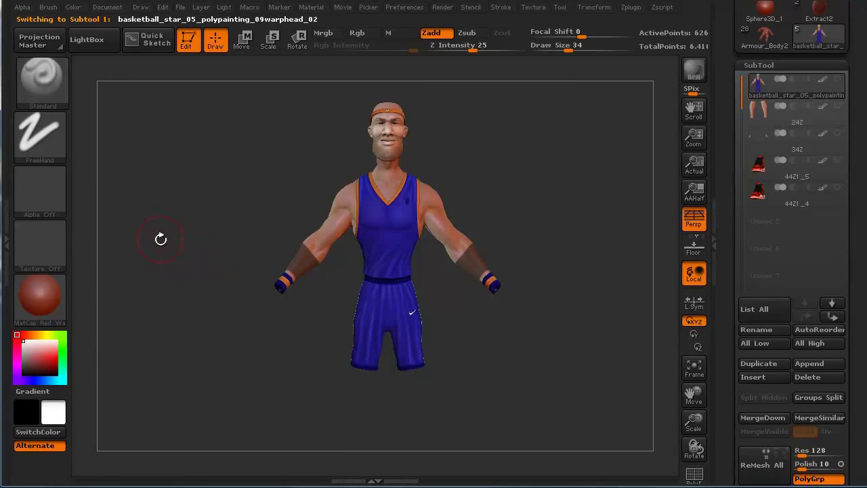
- Display the polyframe on the body to examine its polygroups
left_click_drag(191, 280, 209, 364, "alt")
mouse_move(226, 231)
left_mouse_down("alt")
mouse_move(153, 267)
mouse_move(177, 240)
mouse_move(190, 239)
mouse_move(133, 242)
mouse_move(122, 187)
mouse_move(135, 230)
mouse_move(236, 185)
left_mouse_up("alt")
key("shift+f")
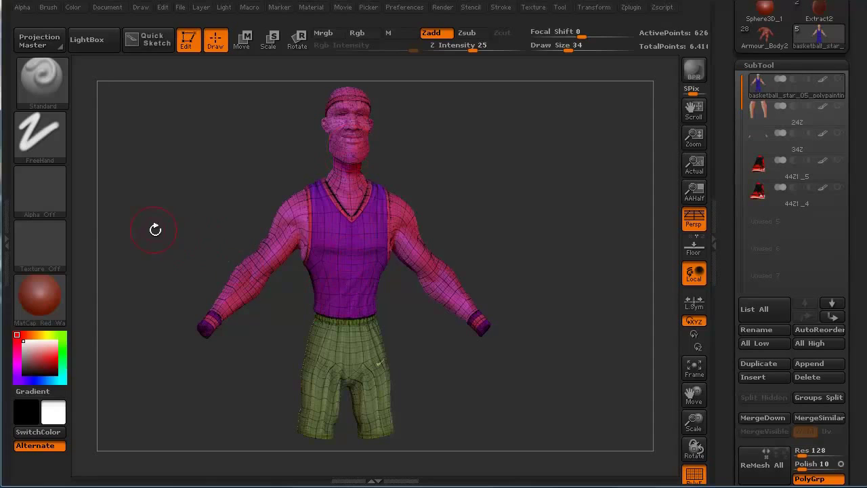
left_click_drag(155, 230, 207, 236)
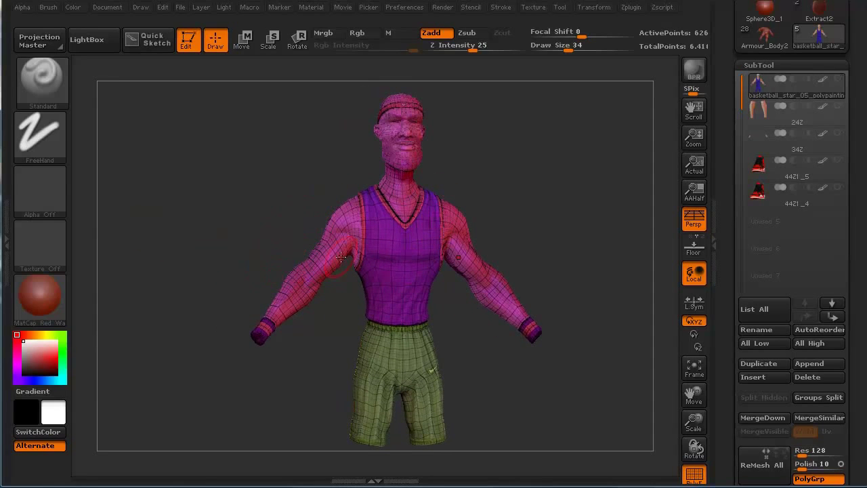
- Isolate the upper-body polygroup, invert the visibility to the shorts, and restore the full body
left_click(392, 253, "ctrl+shift")
left_click_drag(245, 244, 222, 242)
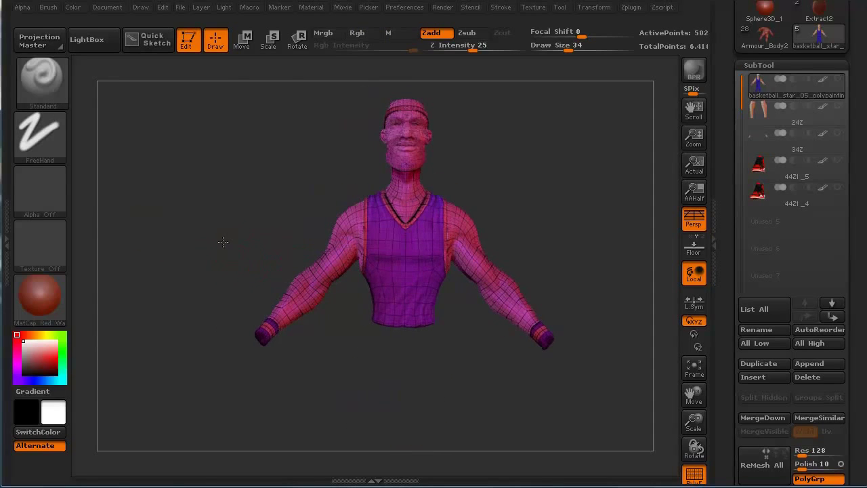
left_click_drag(147, 321, 160, 344, "ctrl+shift")
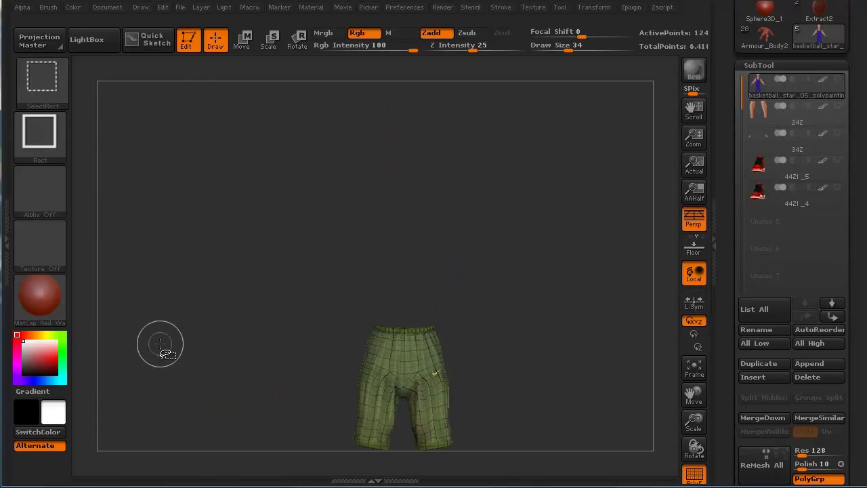
left_click(181, 415, "ctrl+shift")
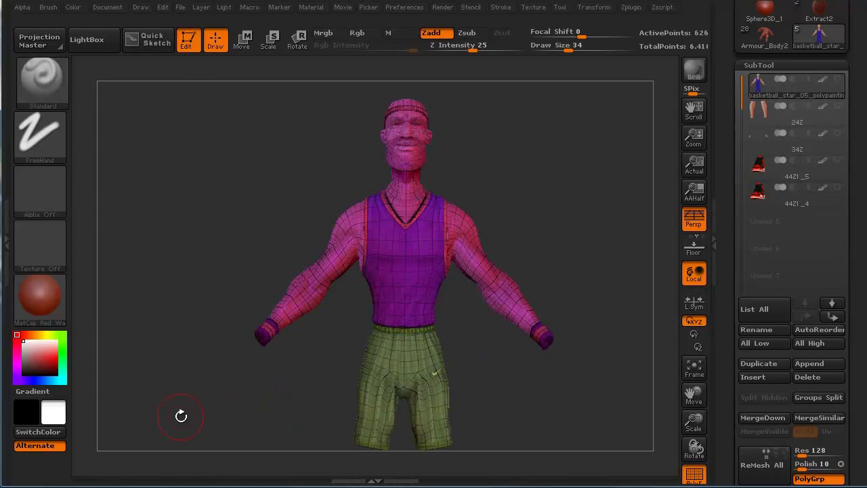
- Isolate the upper-body polygroup, hiding the shorts, and turn off the polyframe display
left_click(383, 258, "ctrl+shift")
left_click_drag(207, 253, 211, 277)
key("shift")
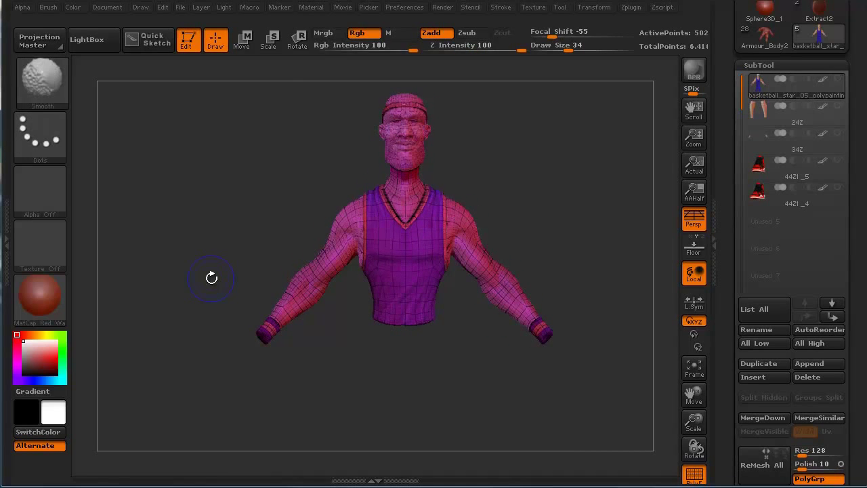
key("shift+f")
left_click_drag(187, 284, 194, 321, "alt")
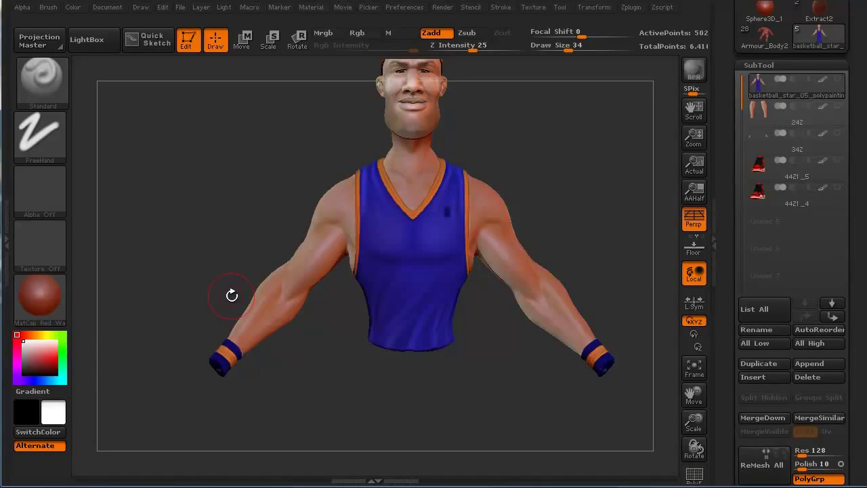
left_click_drag(186, 244, 211, 201, "alt")
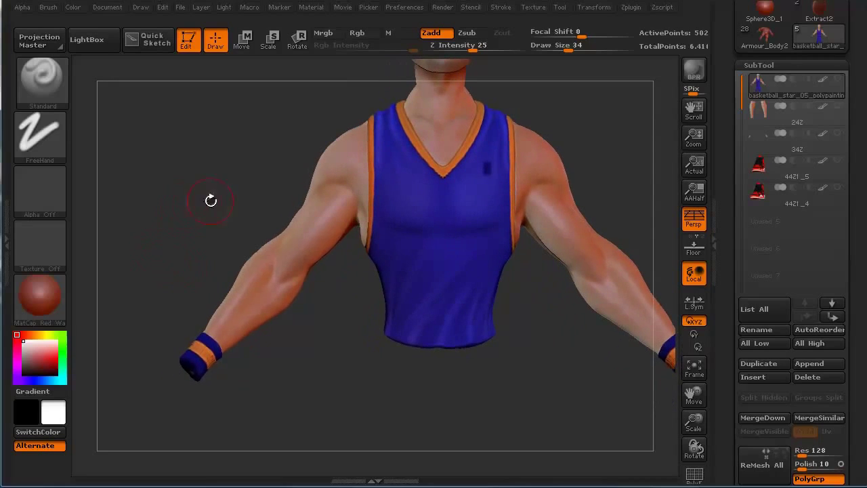
- Paint a mask over the front of the forearm from just below the elbow down to the wristband
left_click(271, 286, "ctrl")
mouse_move(271, 286)
left_mouse_down("ctrl")
mouse_move(247, 261)
mouse_move(271, 315)
mouse_move(237, 247)
mouse_move(300, 323)
left_mouse_up("ctrl")
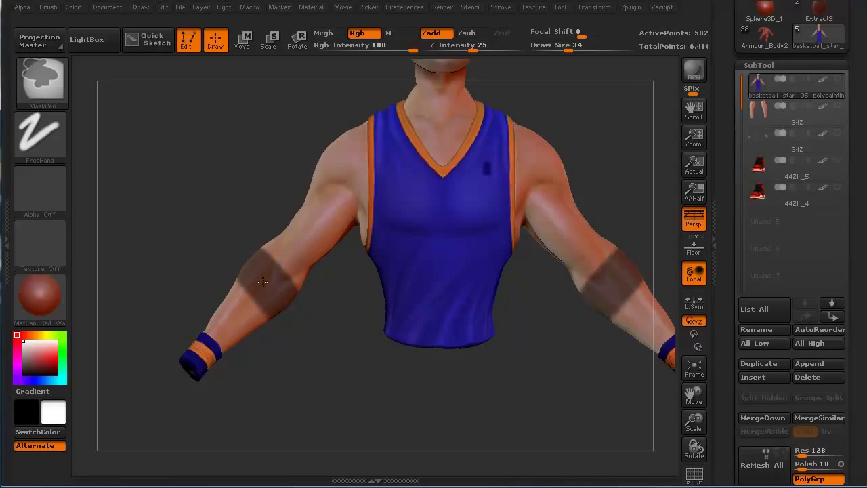
mouse_move(263, 282)
left_mouse_down("ctrl")
mouse_move(227, 328)
mouse_move(211, 299)
mouse_move(234, 340)
mouse_move(217, 315)
left_mouse_up("ctrl")
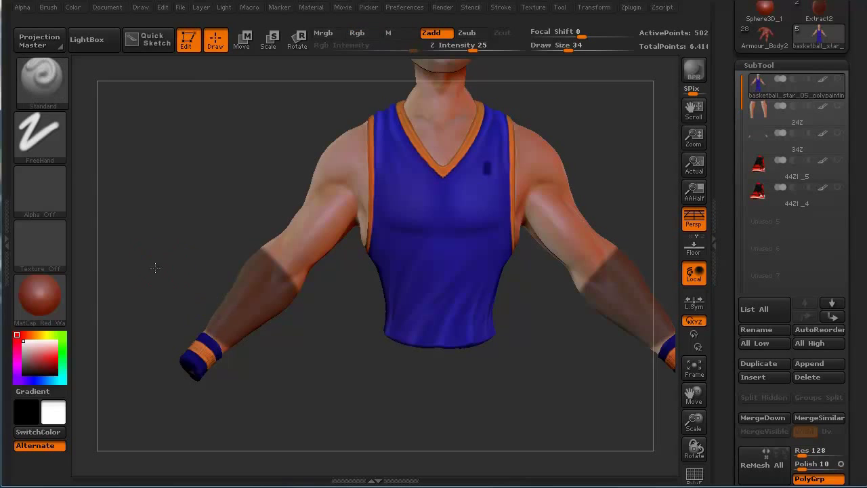
- Extend the mask around the back of the forearm above the wristband
mouse_move(159, 267)
left_mouse_down()
mouse_move(232, 377)
mouse_move(253, 363)
mouse_move(268, 312)
left_mouse_up()
left_click_drag(339, 314, 344, 306, "ctrl")
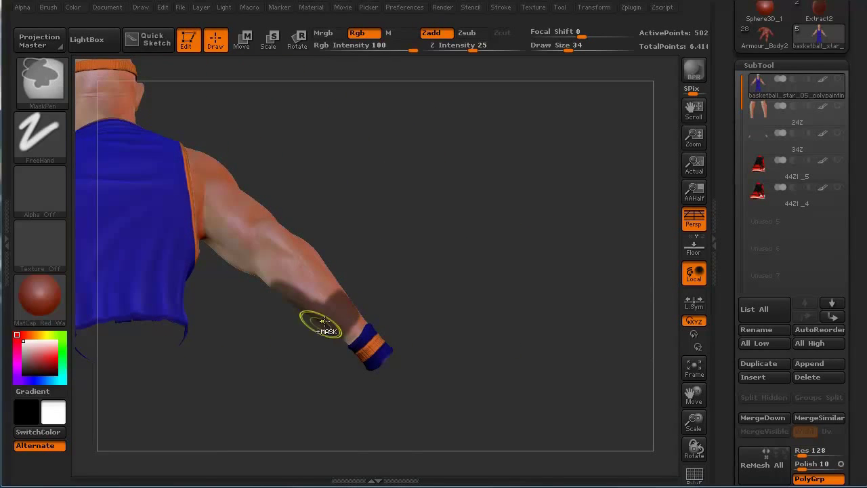
mouse_move(284, 407)
left_mouse_down()
mouse_move(239, 428)
mouse_move(209, 424)
left_mouse_up()
left_click_drag(354, 297, 339, 316, "ctrl")
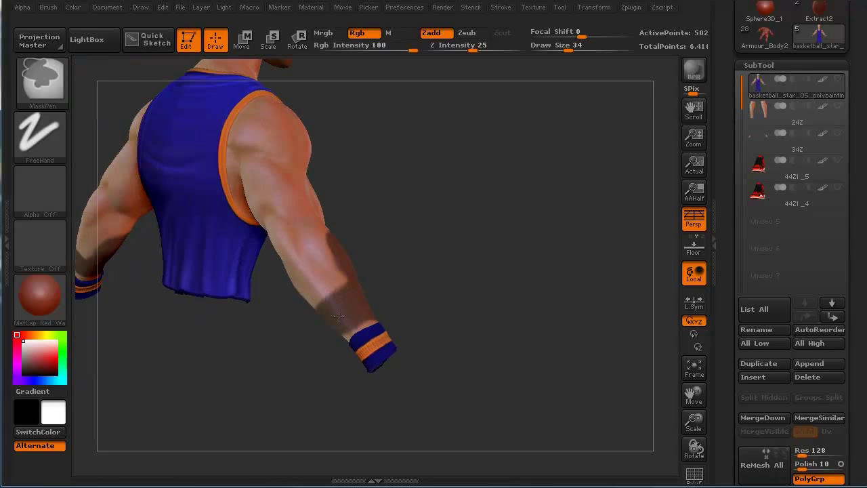
mouse_move(353, 287)
left_mouse_down("ctrl")
mouse_move(326, 276)
mouse_move(319, 260)
mouse_move(305, 278)
left_mouse_up("ctrl")
- Fill in the mask on the back of the forearm up to the elbow and even out its upper edge
left_click_drag(264, 355, 328, 298)
left_click_drag(321, 263, 355, 235, "ctrl")
left_click_drag(290, 362, 263, 387)
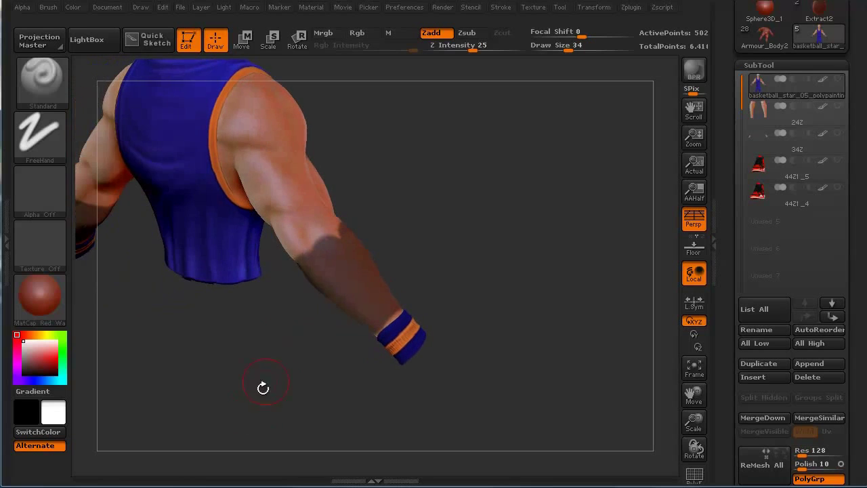
left_click_drag(288, 302, 334, 241, "ctrl")
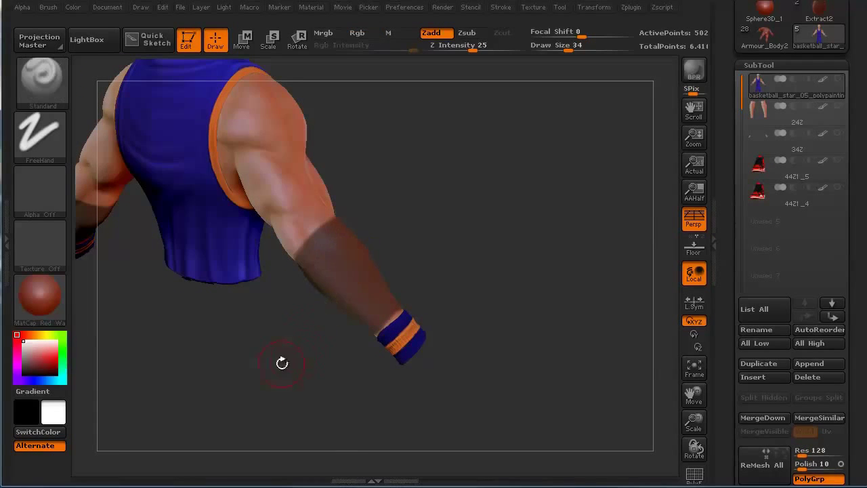
left_click_drag(280, 361, 165, 298)
mouse_move(288, 244)
left_mouse_down("ctrl")
mouse_move(299, 233)
mouse_move(327, 264)
left_mouse_up("ctrl")
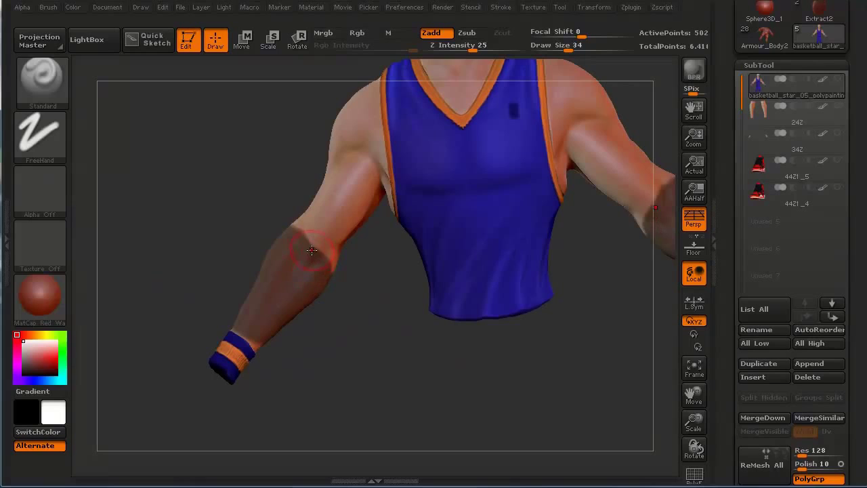
- Set the draw size to 8 and refine the mask's upper edge along the inner forearm
key("s")
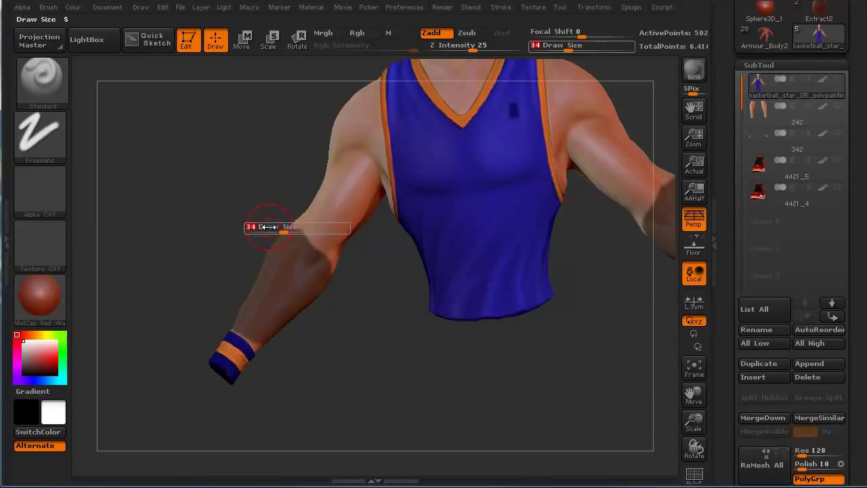
left_click(259, 228)
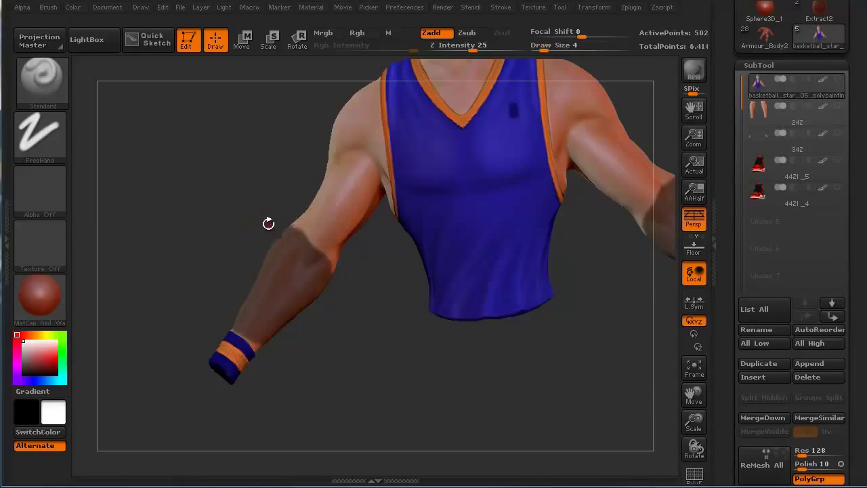
left_click_drag(269, 223, 193, 201)
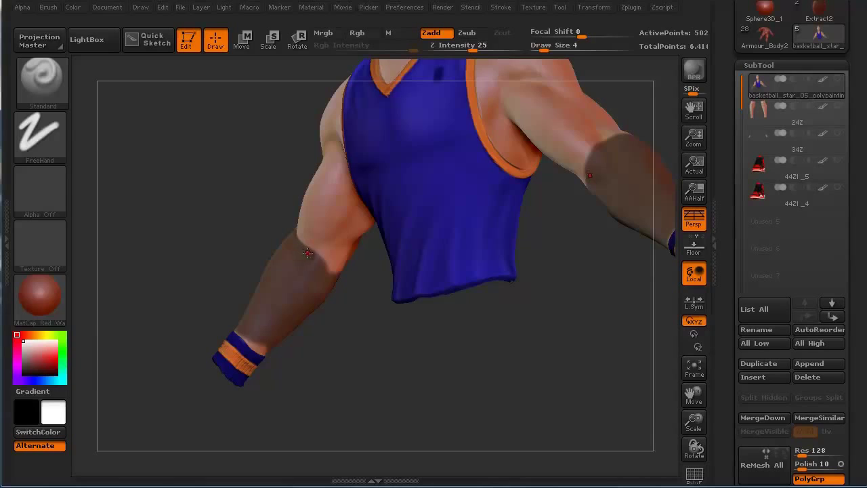
key("s")
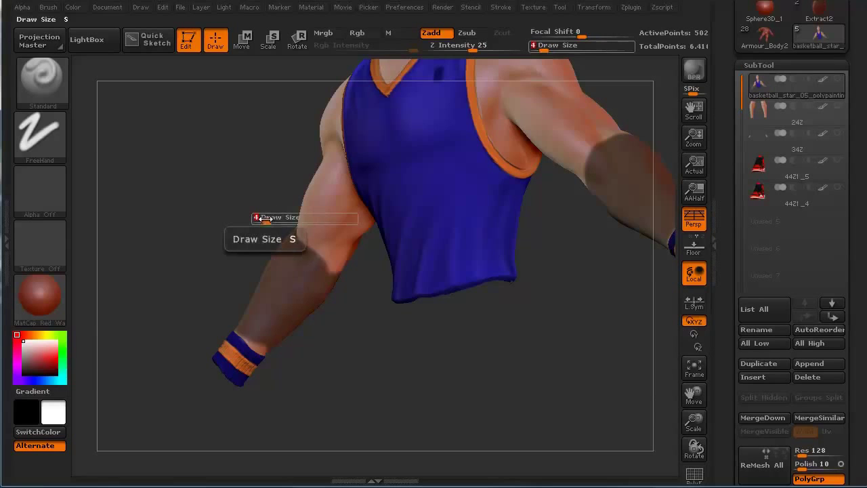
left_click(266, 219)
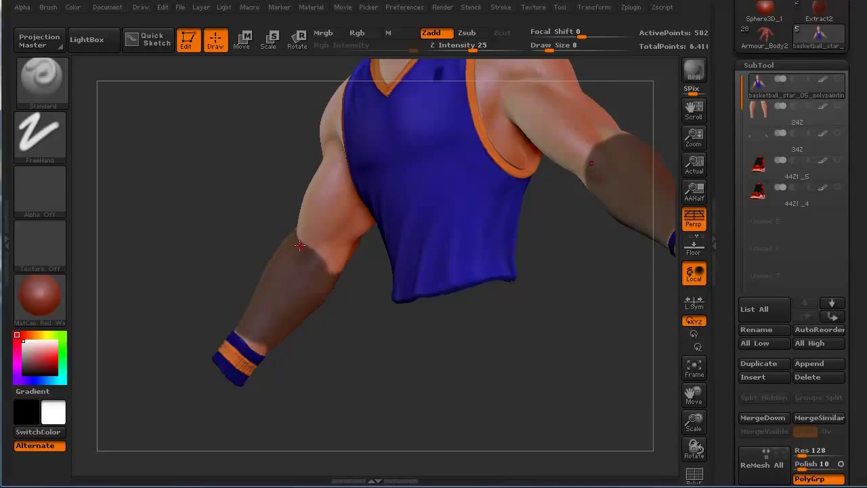
key("ctrl")
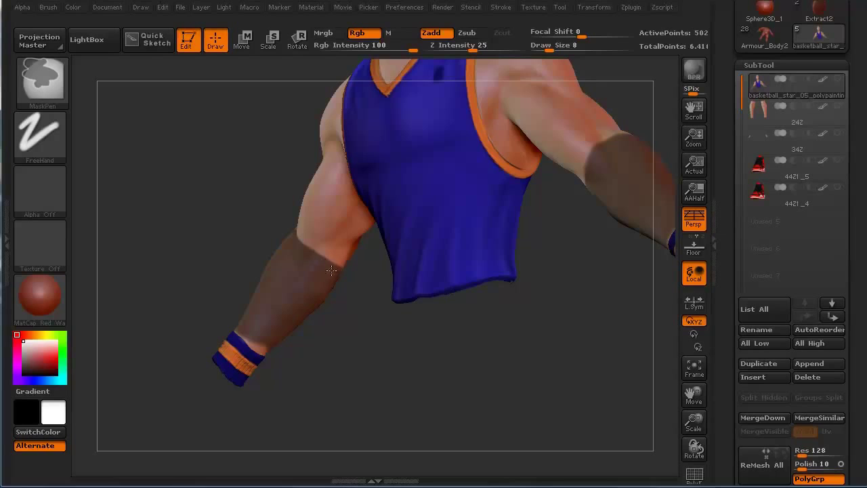
left_click_drag(331, 271, 343, 275, "ctrl")
- Clean up the mask's edges below the elbow and beside the wristband around the rest of the forearm
left_click_drag(224, 213, 636, 198)
key("ctrl")
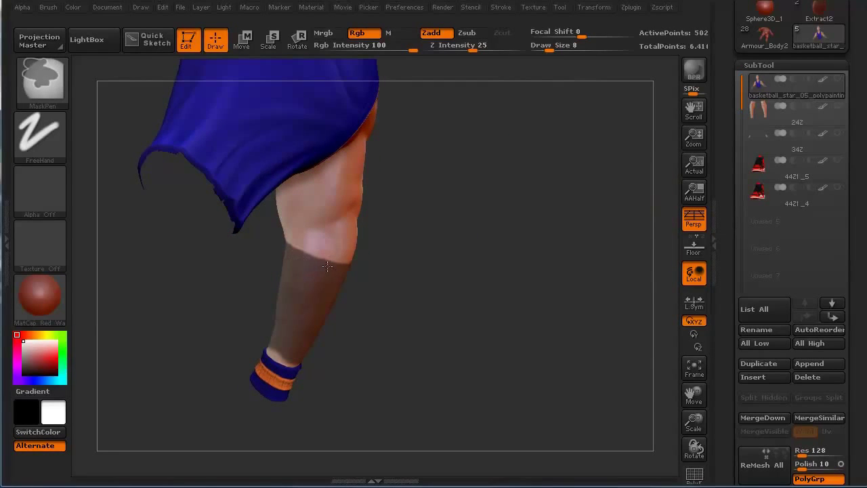
left_click_drag(180, 292, 252, 352)
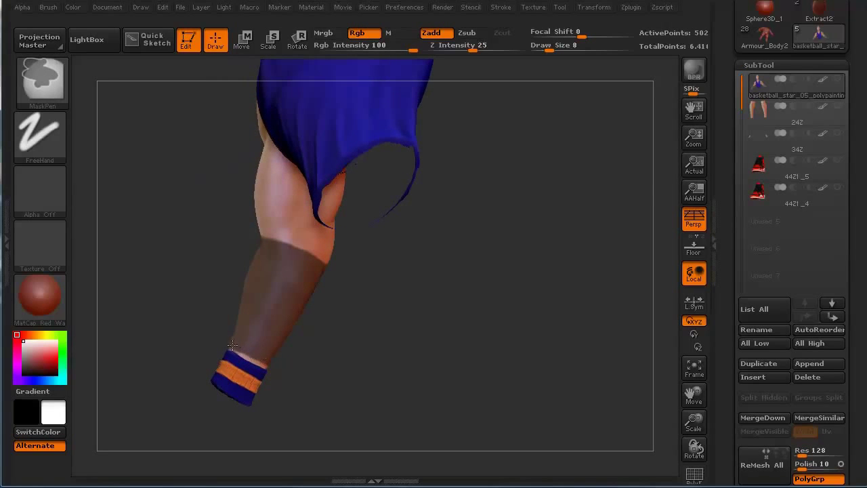
left_click_drag(143, 237, 207, 294)
key("ctrl")
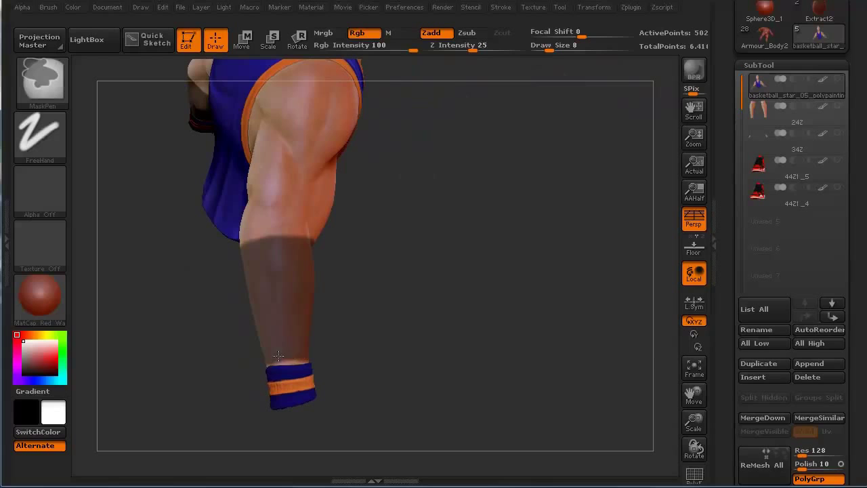
left_click_drag(267, 338, 146, 354)
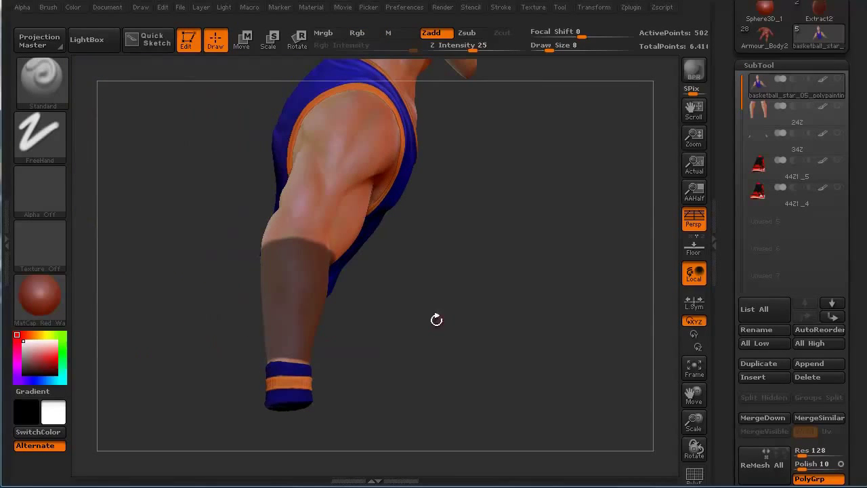
- Locate the Sharpen Mask option in the masking settings and examine the masked forearm from several angles
scroll(853, 399, "down", 5)
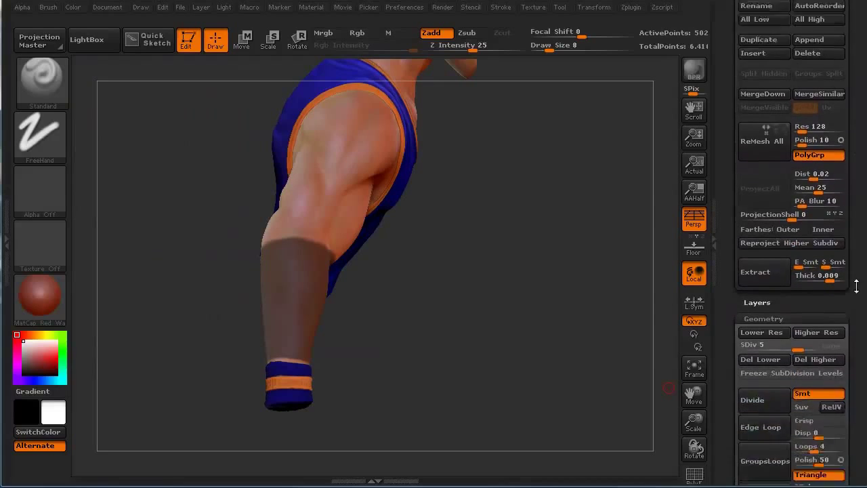
scroll(856, 280, "down", 3)
left_click(813, 269)
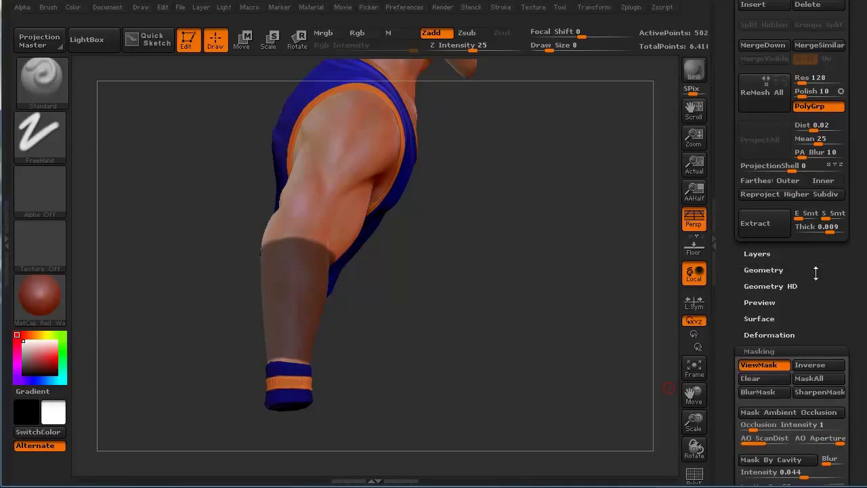
scroll(805, 325, "down", 3)
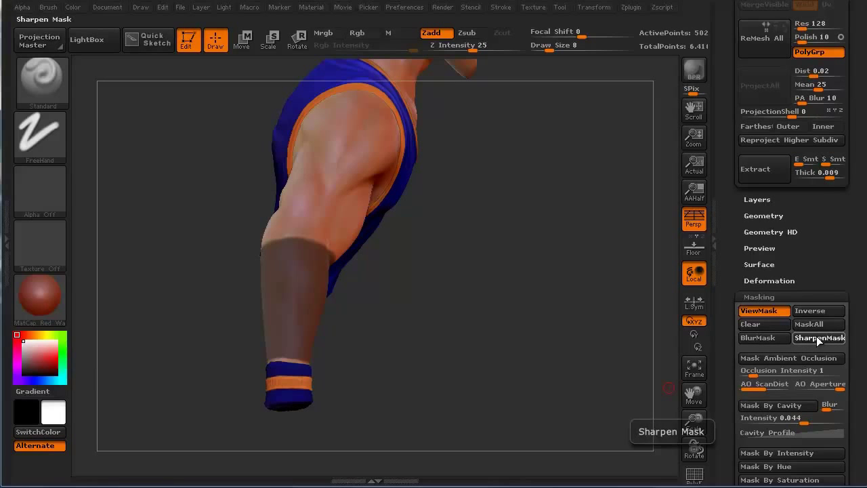
left_click_drag(468, 373, 356, 337)
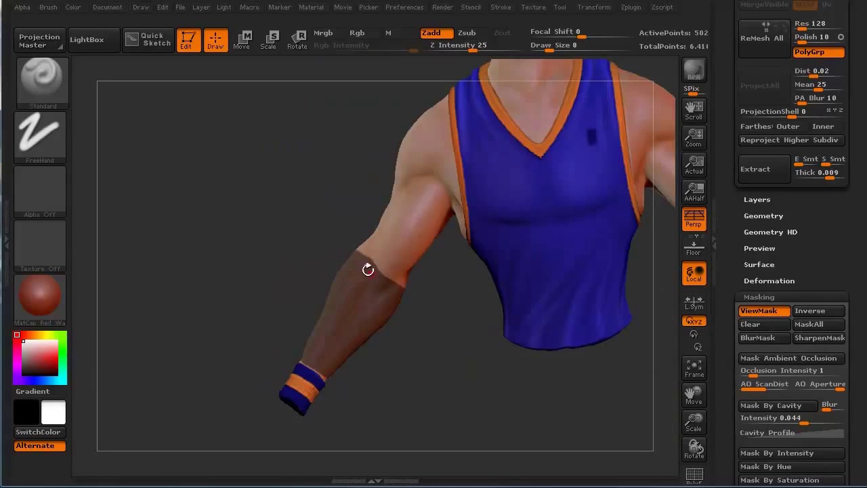
left_click_drag(221, 295, 177, 291)
left_click_drag(215, 225, 244, 233)
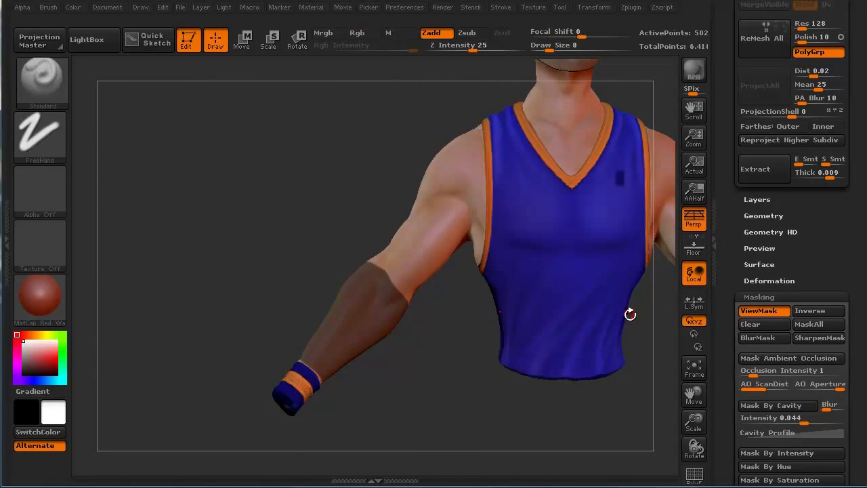
- Collapse the masking settings and the subtool list
left_click(763, 296)
left_click_drag(832, 241, 840, 337)
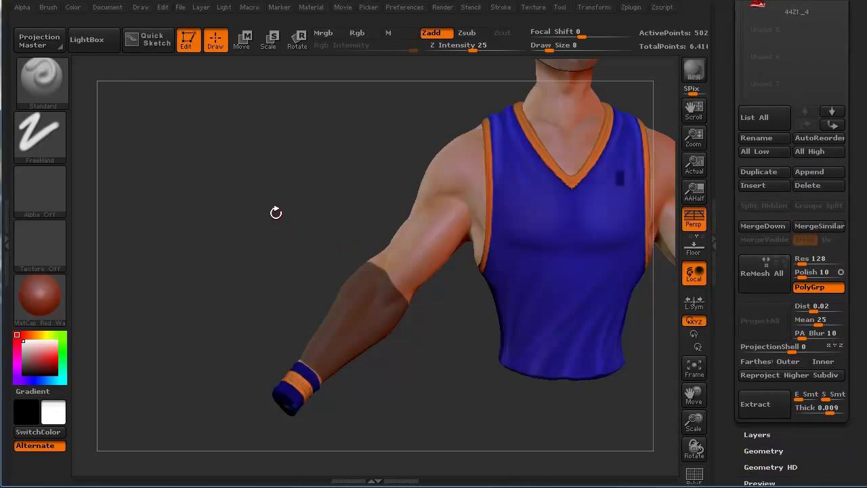
left_click_drag(267, 176, 163, 182, "alt")
left_click_drag(855, 187, 861, 252)
left_click(792, 120)
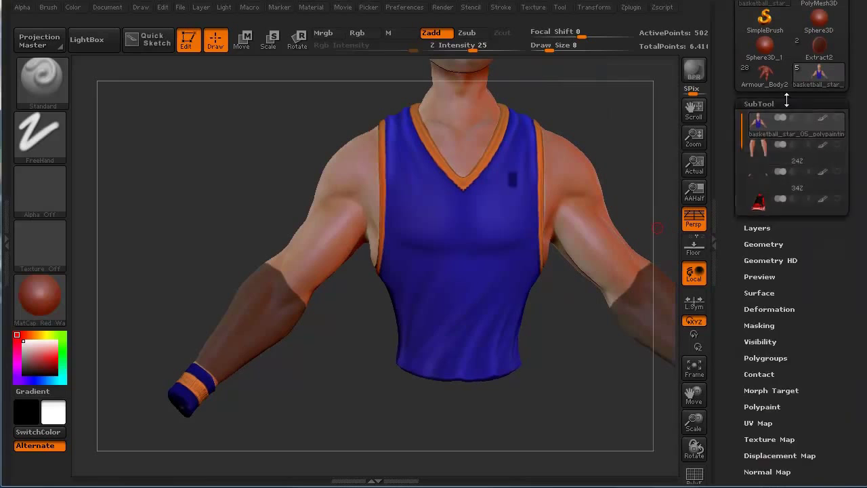
- Extract the masked forearm areas as a new subtool with a thickness of 0.002
left_click(786, 101)
scroll(736, 421, "down", 1)
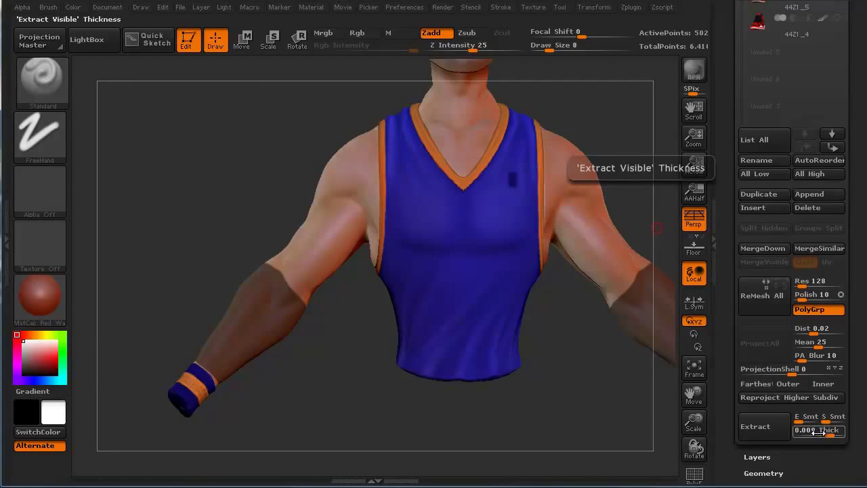
left_click(816, 431)
type("0")
type(".002")
key("Return")
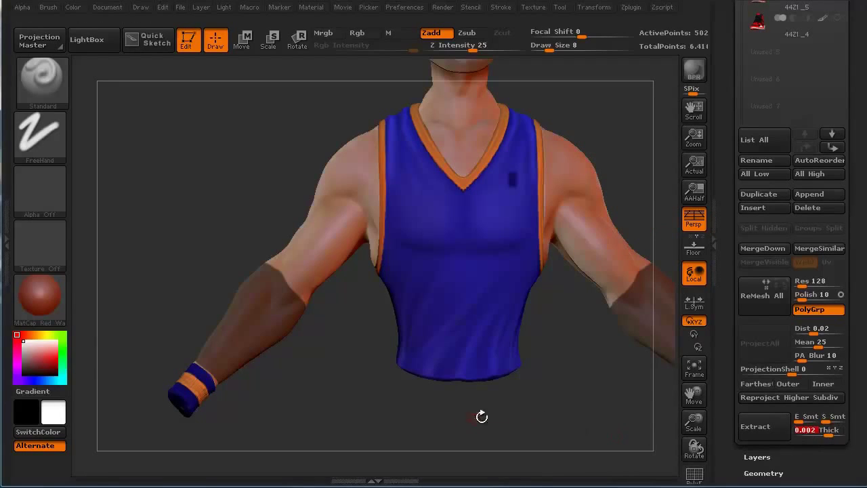
left_click_drag(382, 413, 375, 410)
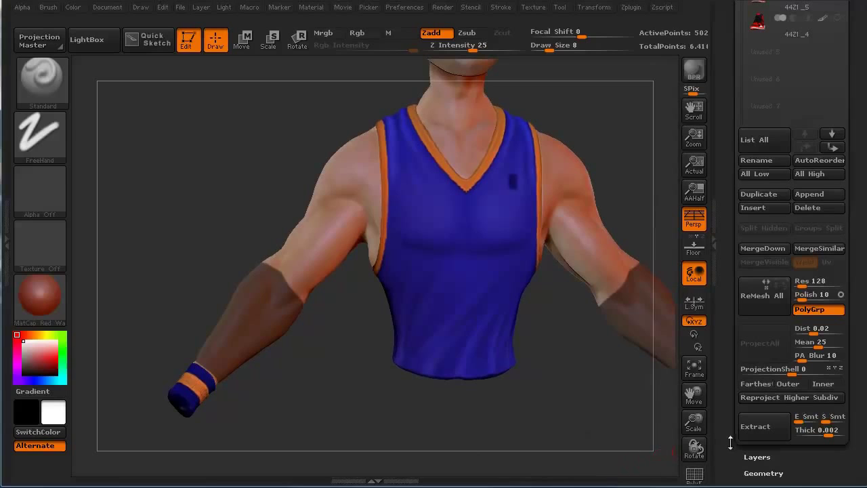
left_click_drag(287, 393, 263, 388)
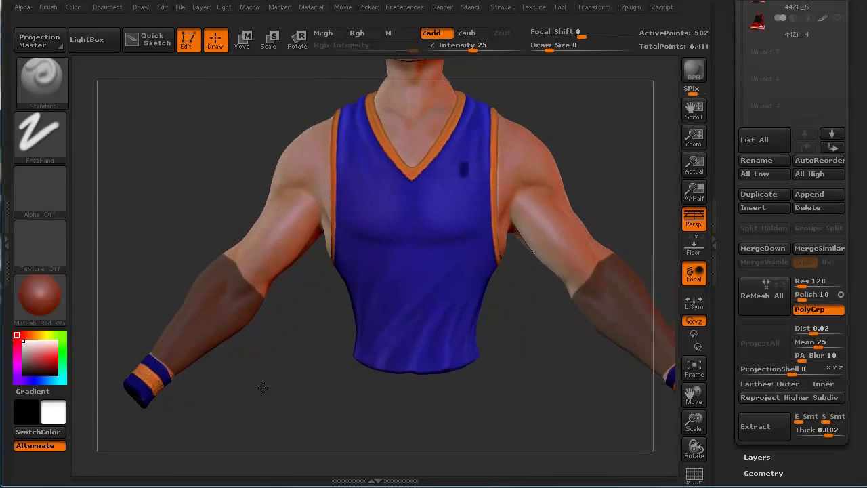
left_click(759, 429)
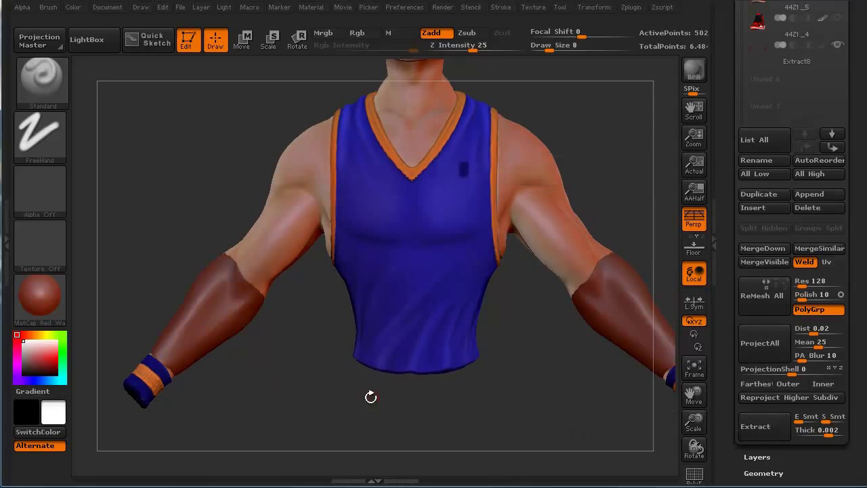
- Make the extracted forearm sleeves the active subtool and examine their open ends
left_click_drag(370, 396, 384, 448)
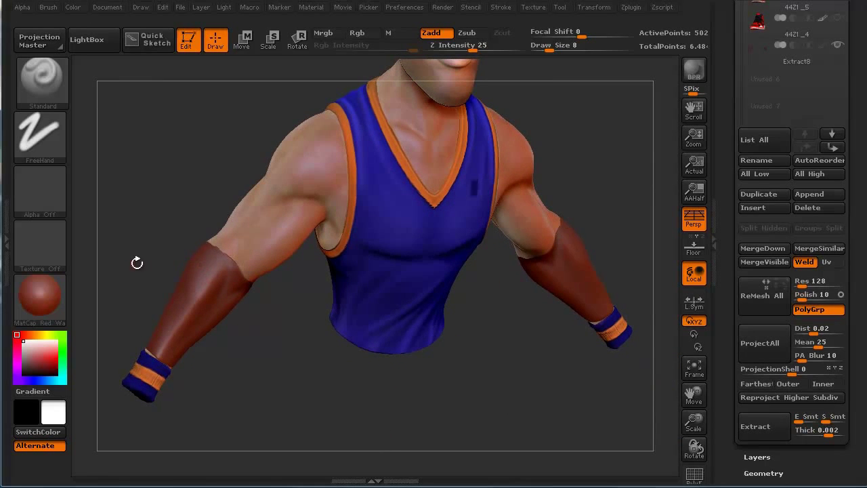
left_click_drag(136, 263, 116, 198)
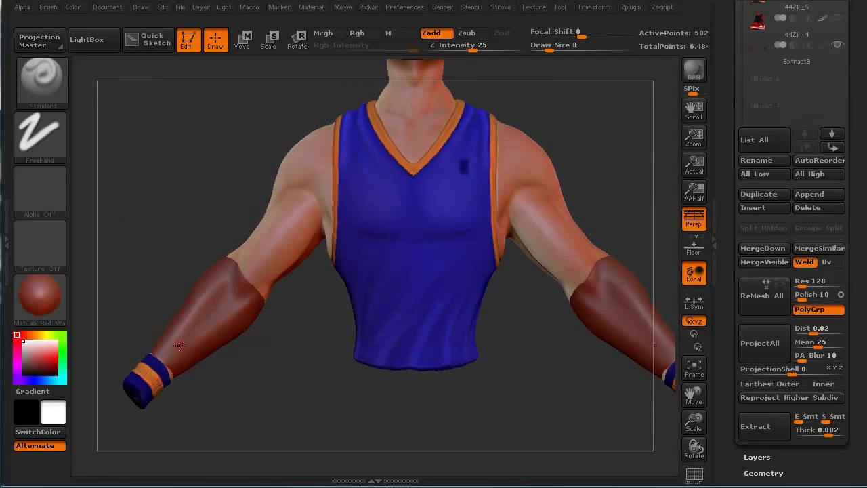
left_click_drag(250, 412, 254, 406)
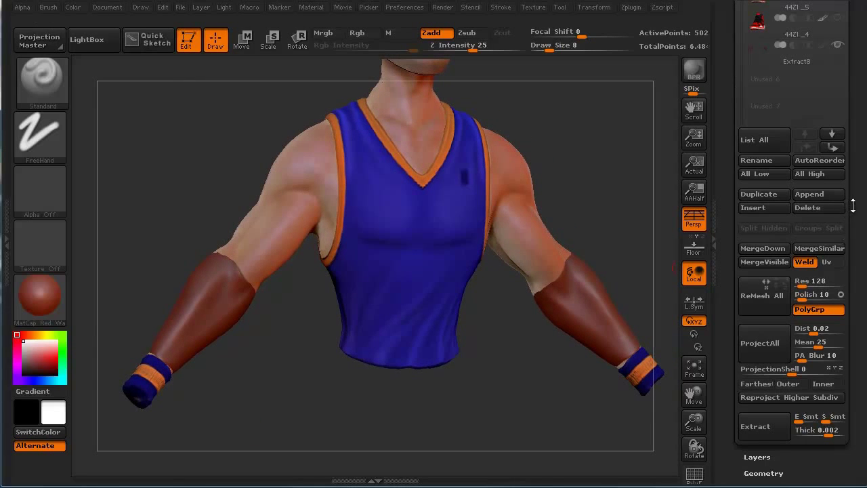
scroll(852, 206, "up", 3)
scroll(852, 198, "up", 3)
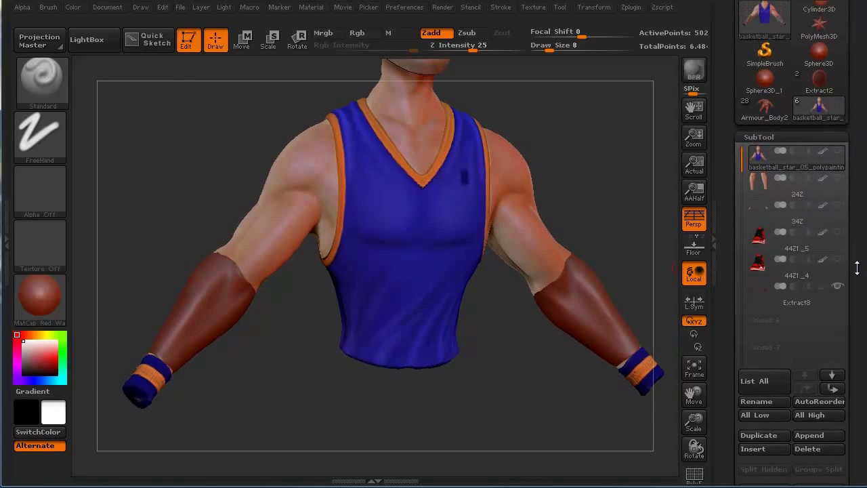
left_click(791, 300)
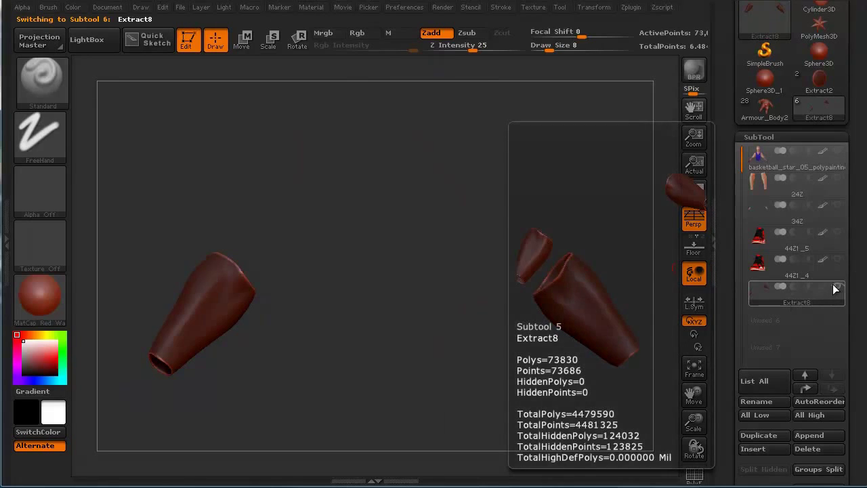
left_click_drag(623, 310, 319, 304)
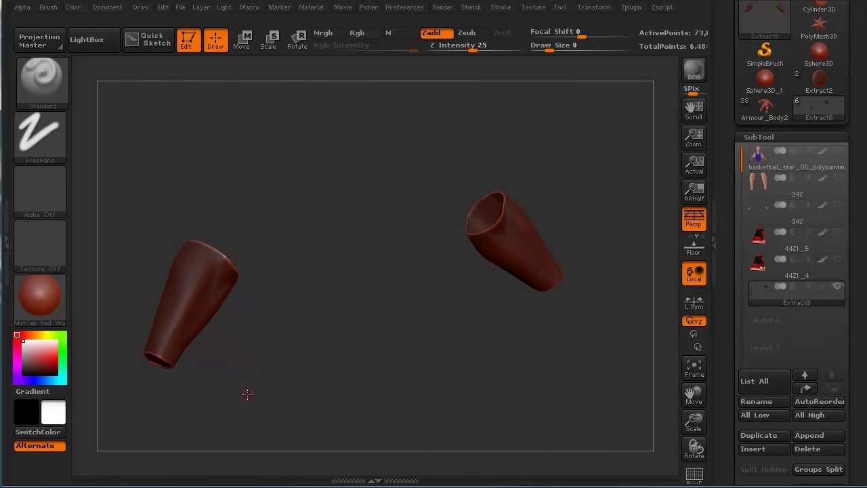
left_click_drag(247, 394, 271, 398)
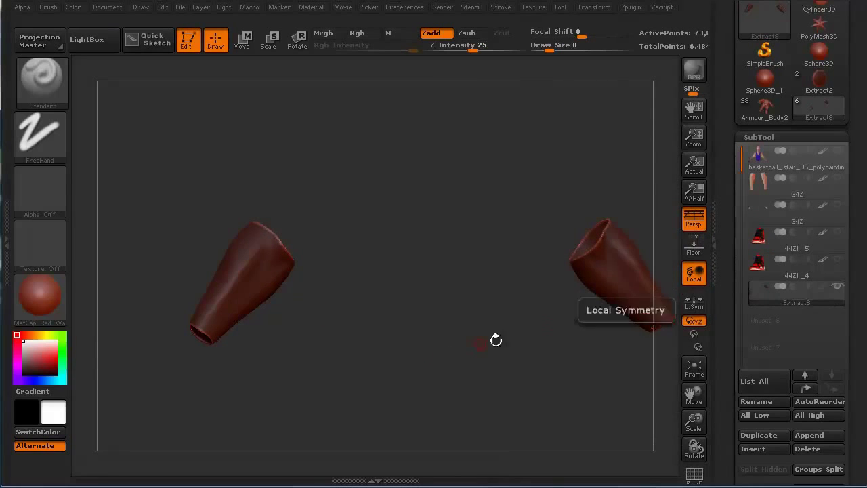
mouse_move(280, 369)
left_mouse_down()
mouse_move(285, 418)
mouse_move(267, 363)
mouse_move(228, 381)
mouse_move(253, 422)
mouse_move(282, 373)
left_mouse_up()
- Clear the mask from the extracted sleeves and check their active point count
key("ctrl")
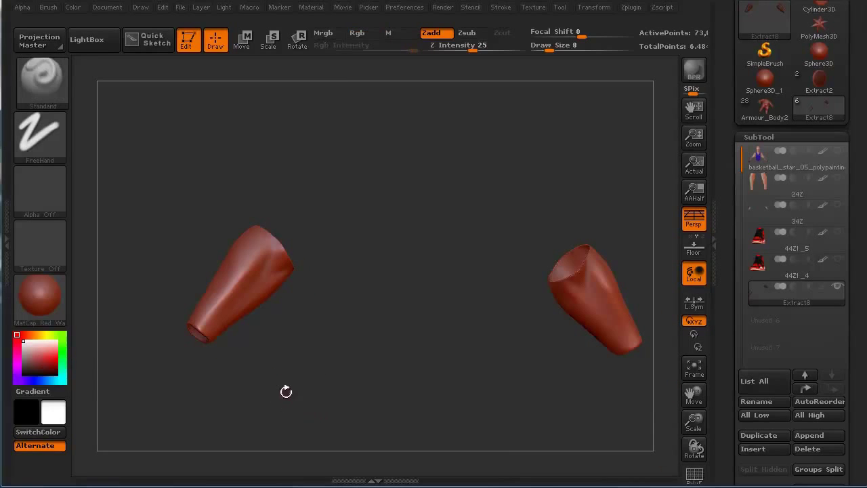
mouse_move(257, 381)
left_mouse_down("ctrl")
mouse_move(300, 410)
mouse_move(304, 368)
mouse_move(327, 379)
mouse_move(316, 377)
mouse_move(345, 364)
mouse_move(316, 344)
left_mouse_up("ctrl")
left_click_drag(400, 346, 341, 324)
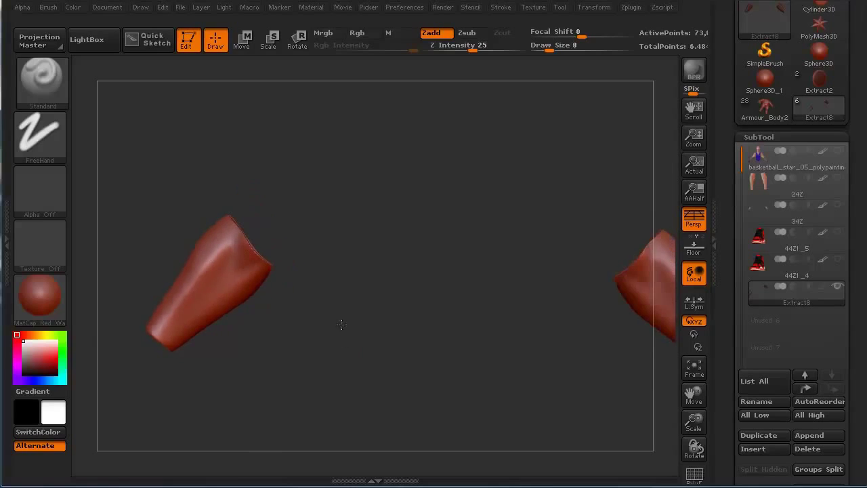
left_click(711, 235)
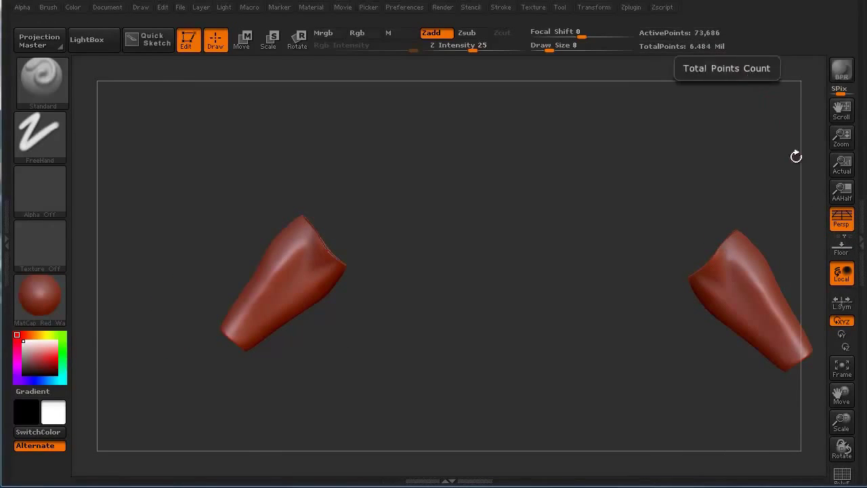
left_click(859, 242)
left_click_drag(344, 348, 304, 409)
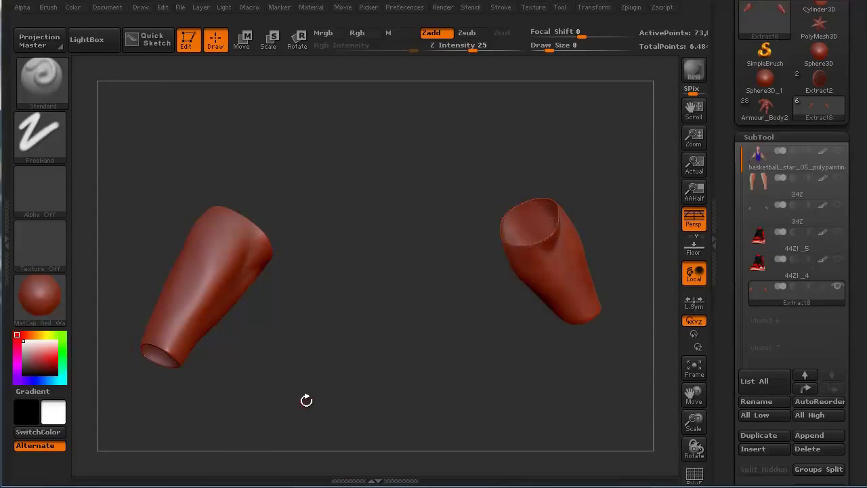
- Subdivide the sleeve mesh once and check its active point count
key("ctrl")
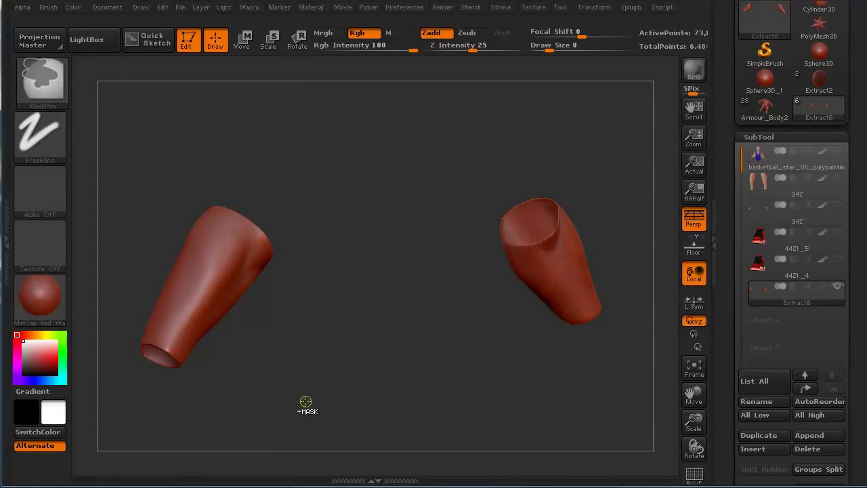
key("ctrl+d")
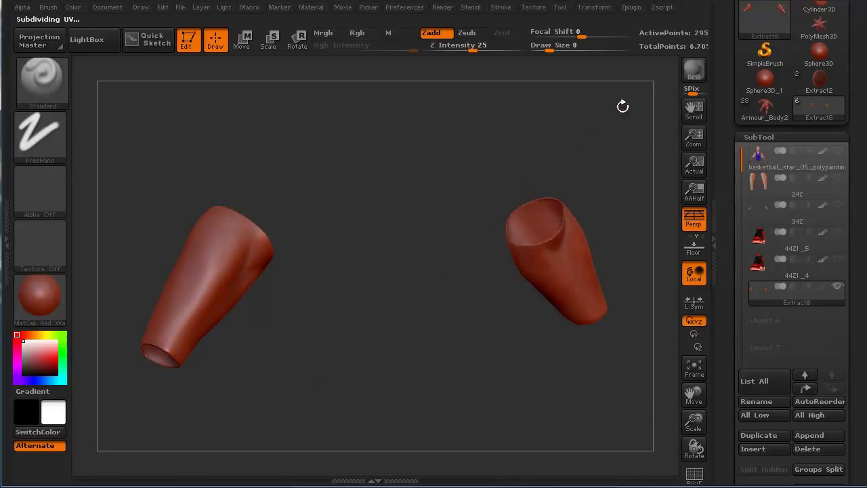
left_click(716, 201)
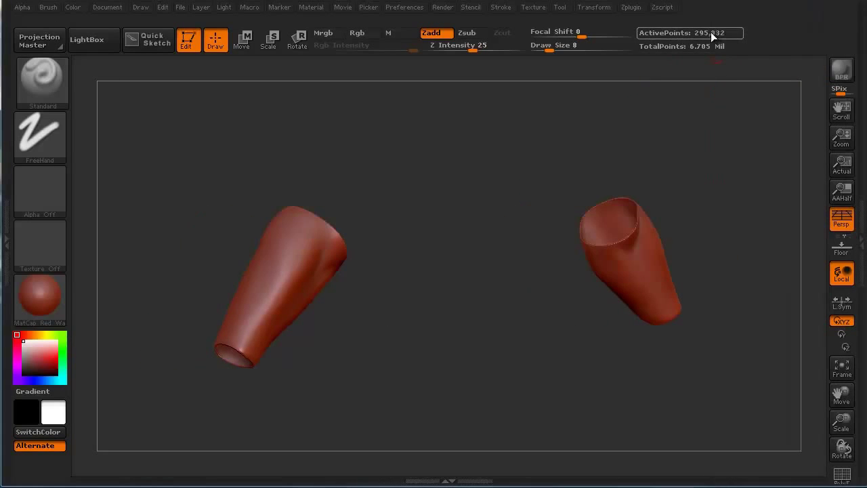
left_click(858, 236)
- Turn on the polyframe display and examine the polygroups around the upper and lower openings of one sleeve
left_click_drag(288, 393, 270, 390)
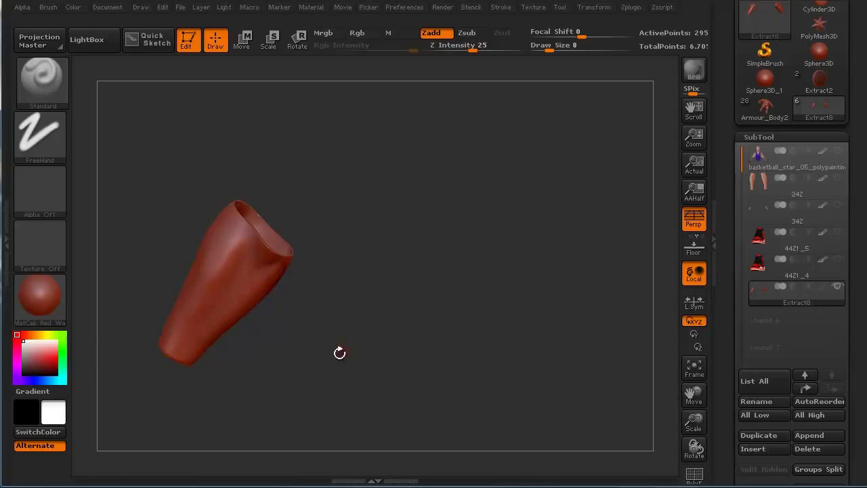
left_click_drag(364, 341, 406, 329, "alt")
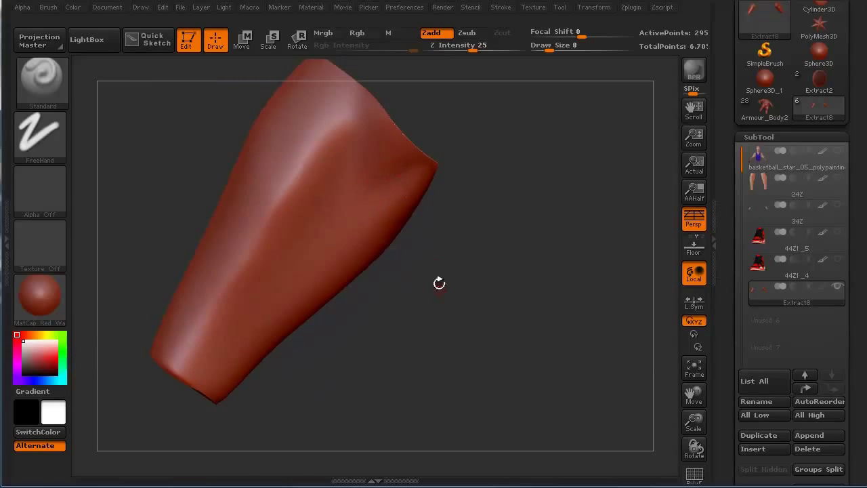
left_click_drag(438, 283, 432, 341)
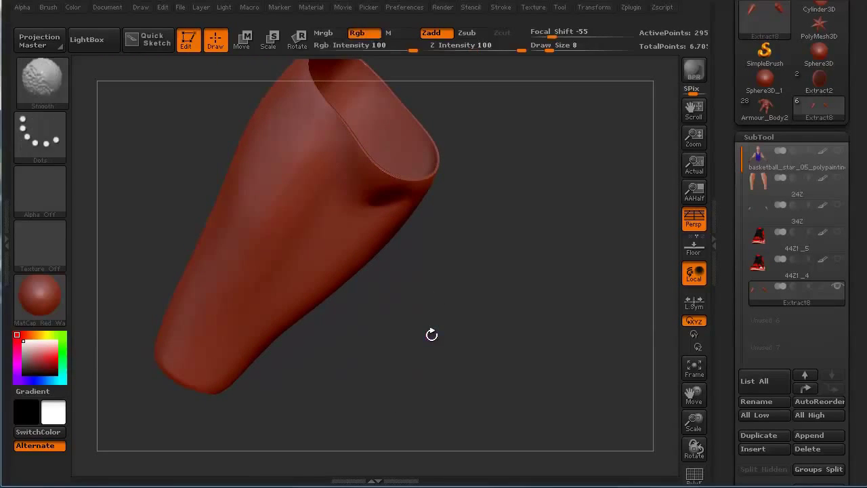
key("shift+f")
left_click_drag(329, 418, 440, 366)
key("f")
left_click_drag(460, 333, 463, 374)
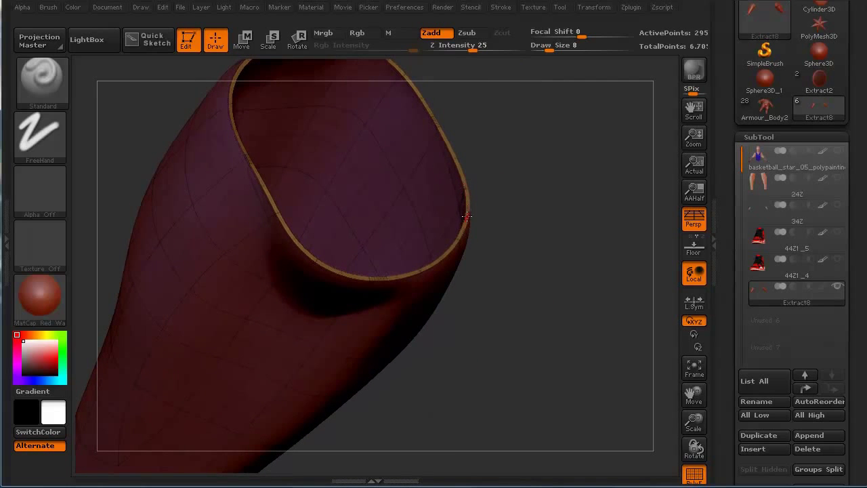
mouse_move(445, 359)
left_mouse_down()
mouse_move(485, 284)
mouse_move(449, 333)
mouse_move(468, 300)
mouse_move(478, 304)
mouse_move(463, 340)
mouse_move(429, 361)
mouse_move(456, 348)
left_mouse_up()
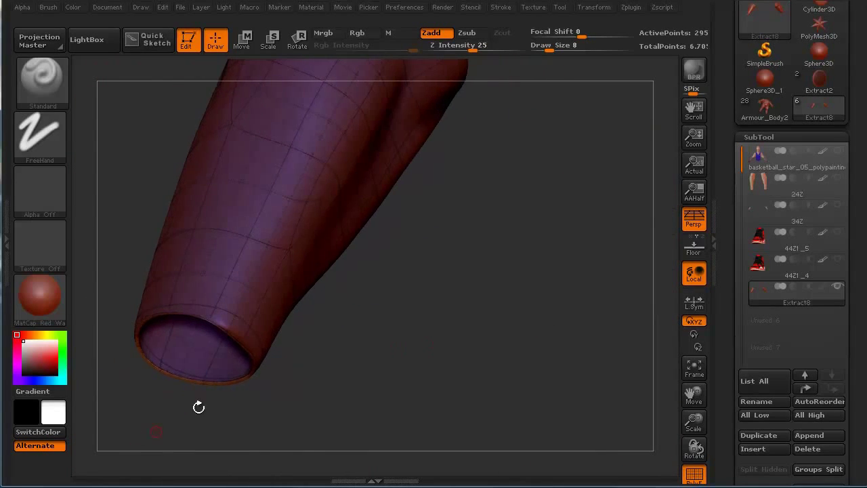
left_click_drag(130, 439, 136, 383)
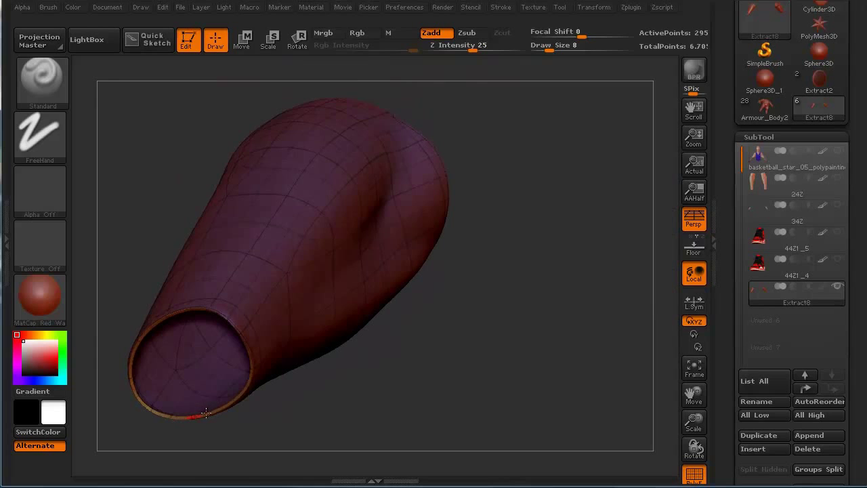
left_click_drag(397, 350, 369, 395)
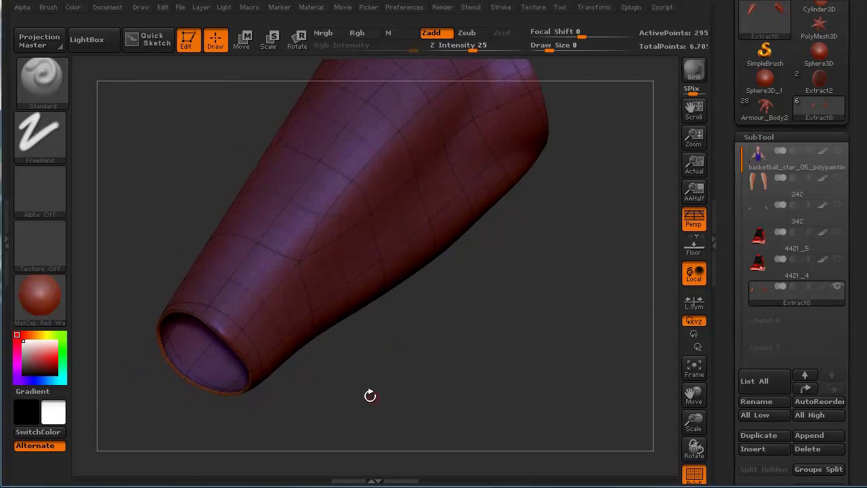
- Isolate the outer surface polygroup of both sleeves, hiding the inner surface and rims
left_click(277, 300, "ctrl+shift")
left_click_drag(436, 350, 418, 341)
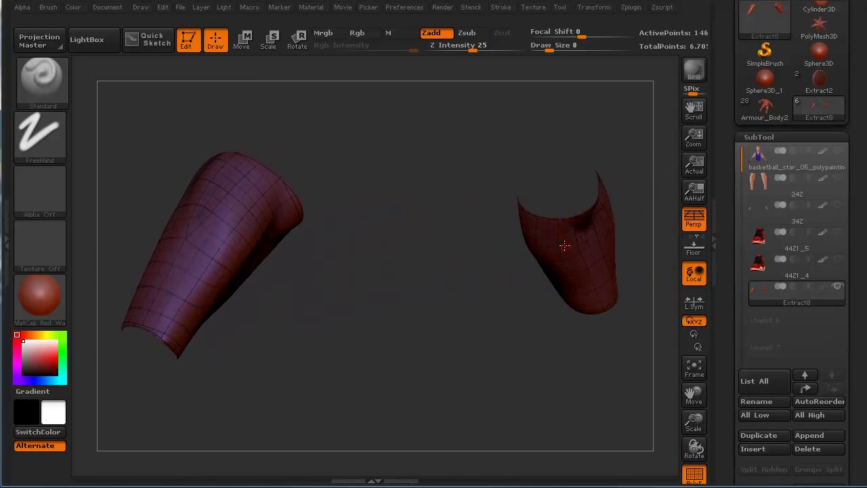
left_click_drag(480, 280, 281, 289)
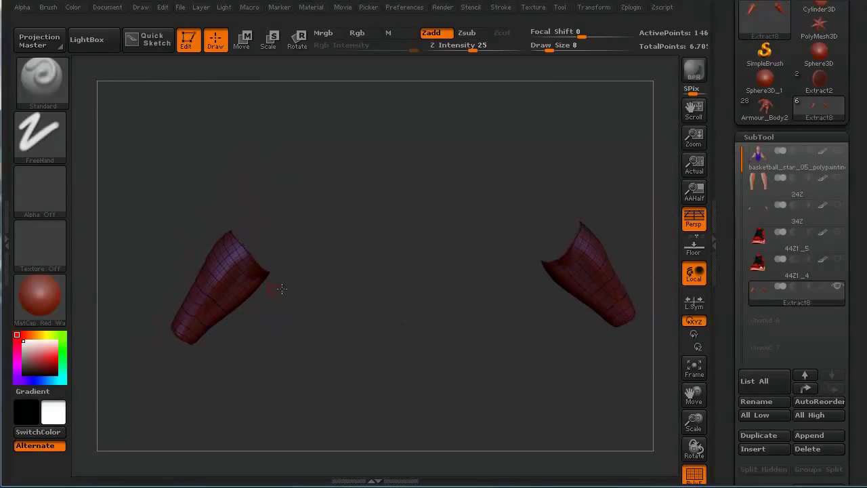
mouse_move(300, 369)
left_mouse_down()
mouse_move(300, 410)
mouse_move(296, 381)
mouse_move(247, 366)
mouse_move(269, 369)
left_mouse_up()
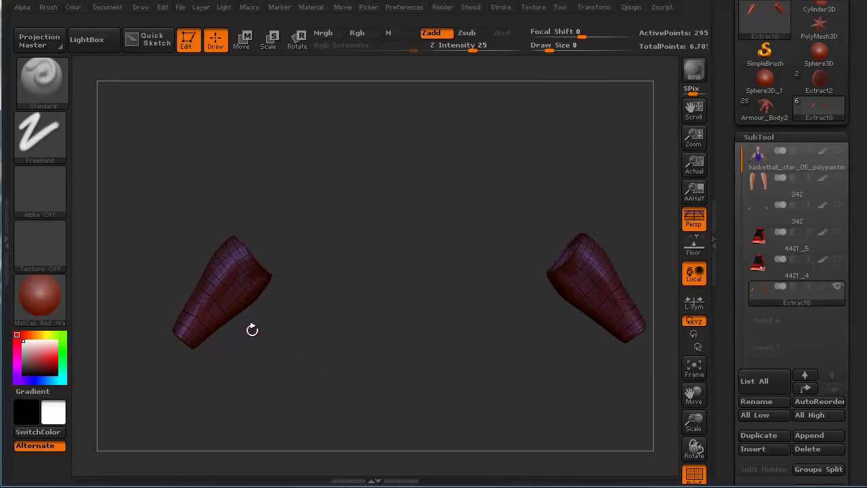
key("ctrl+shift")
left_click(234, 301, "ctrl+shift")
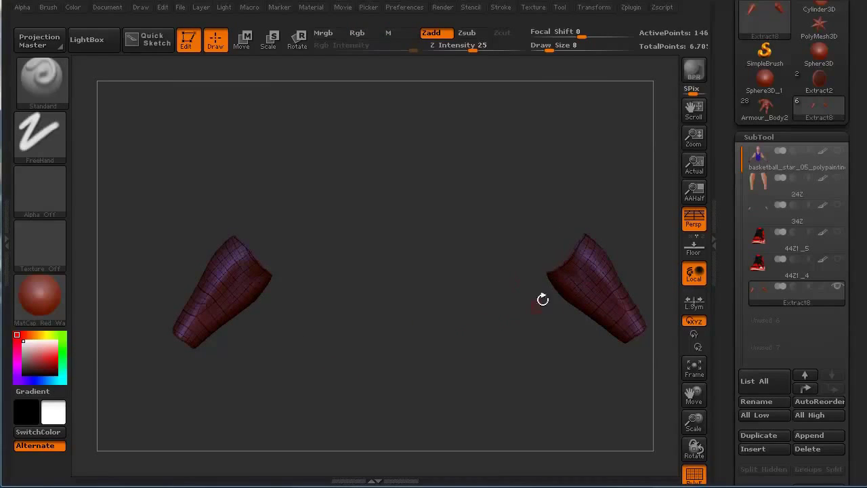
mouse_move(398, 336)
left_mouse_down()
mouse_move(388, 403)
mouse_move(390, 335)
left_mouse_up()
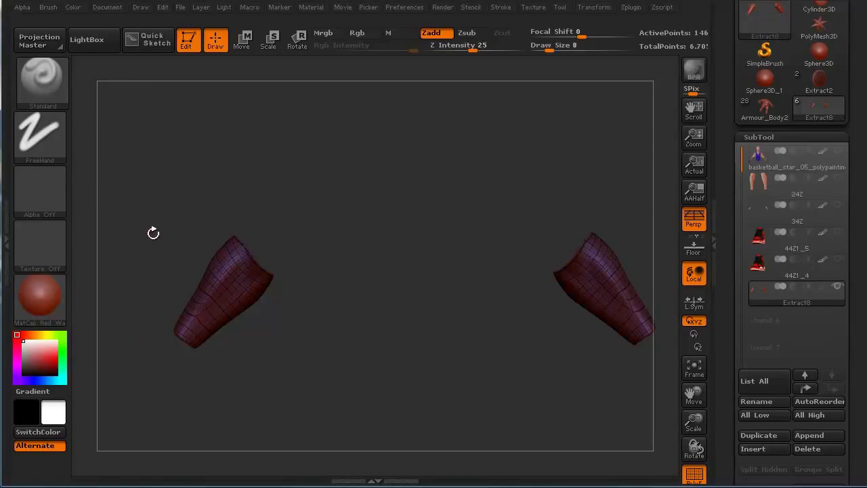
- Isolate the sleeve on the player's right arm and assign it its own polygroup with Group Visible
mouse_move(140, 193)
left_mouse_down("ctrl+shift")
mouse_move(194, 296)
mouse_move(304, 376)
left_mouse_up("ctrl+shift")
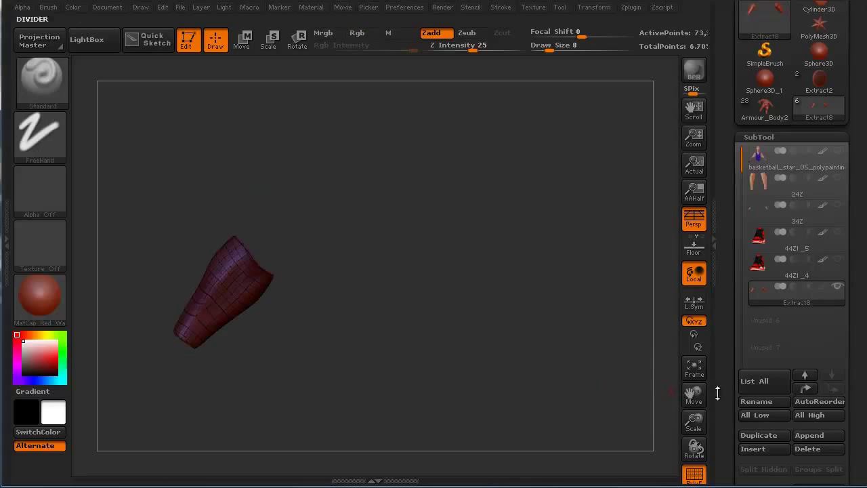
mouse_move(852, 425)
left_mouse_down()
mouse_move(847, 253)
mouse_move(850, 264)
left_mouse_up()
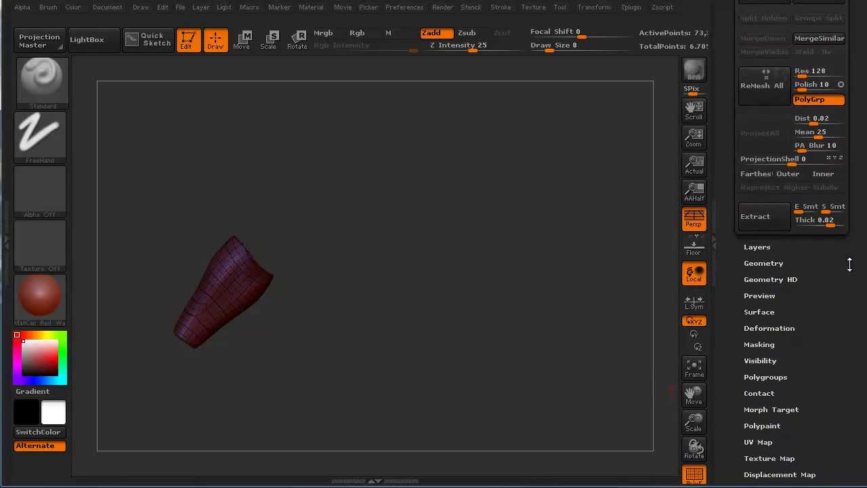
left_click(784, 362)
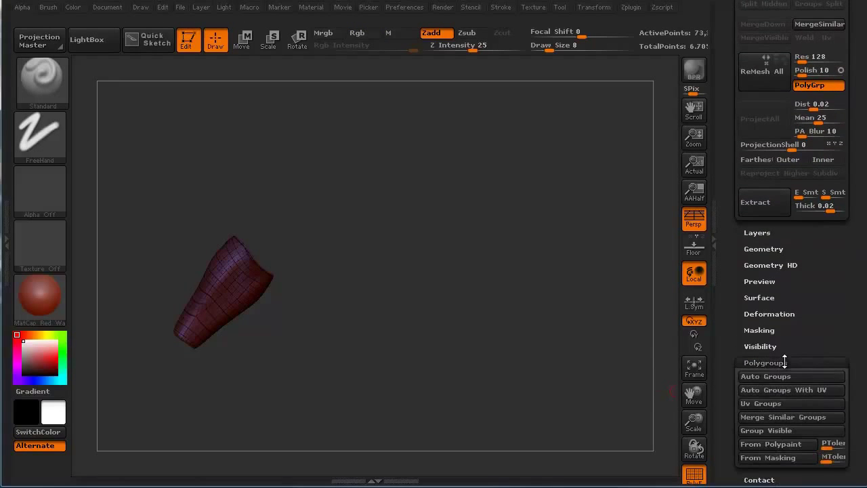
left_click(764, 429)
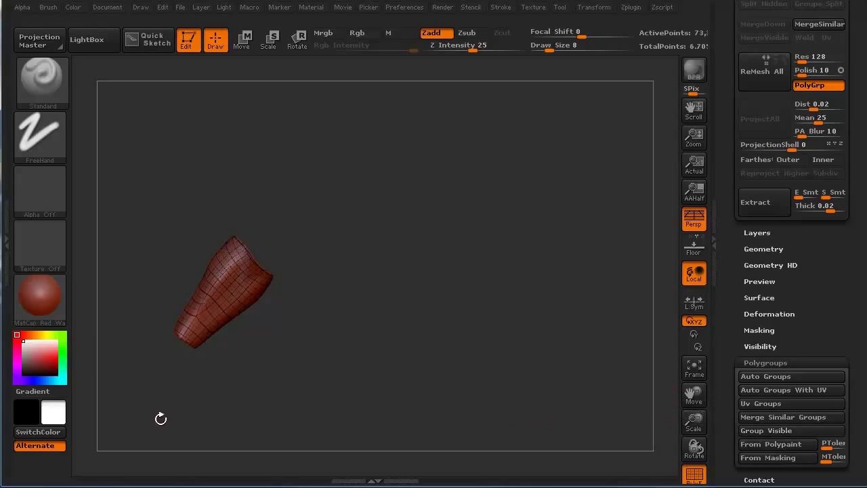
- Bring all hidden parts of both sleeves back into view and turn off the polyframe display
left_click(163, 412, "ctrl+shift")
left_click_drag(222, 406, 225, 407)
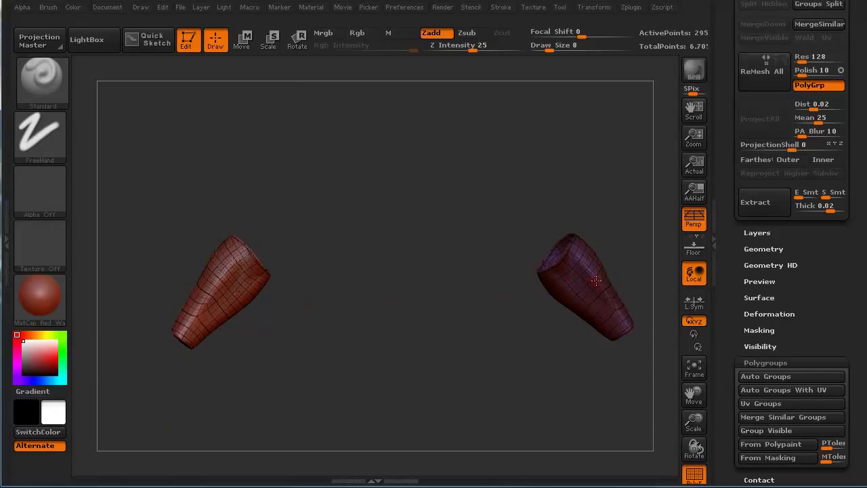
mouse_move(448, 360)
left_mouse_down()
mouse_move(427, 375)
mouse_move(443, 371)
left_mouse_up()
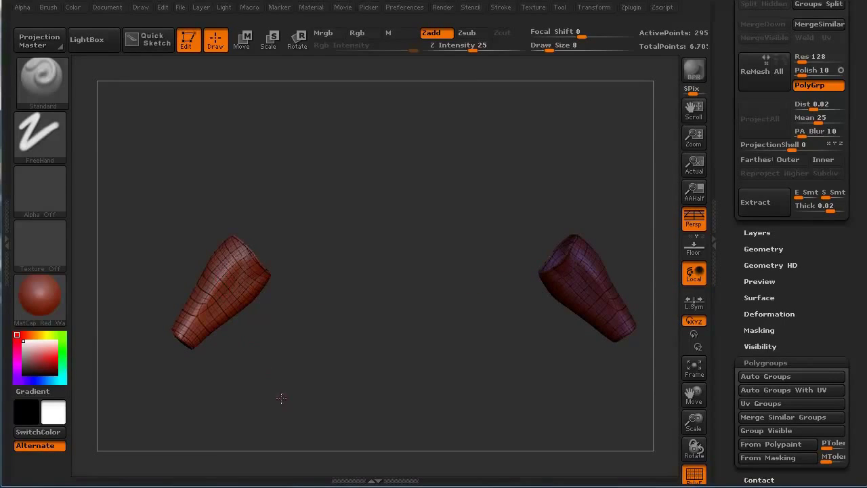
mouse_move(281, 398)
left_mouse_down()
mouse_move(264, 362)
mouse_move(239, 393)
mouse_move(207, 402)
mouse_move(240, 409)
mouse_move(265, 376)
mouse_move(255, 346)
mouse_move(253, 397)
left_mouse_up()
key("shift+f")
- Make the basketball player's body the active subtool, hide the extracted sleeves and clear the mask on both forearms
left_click_drag(828, 274, 837, 460)
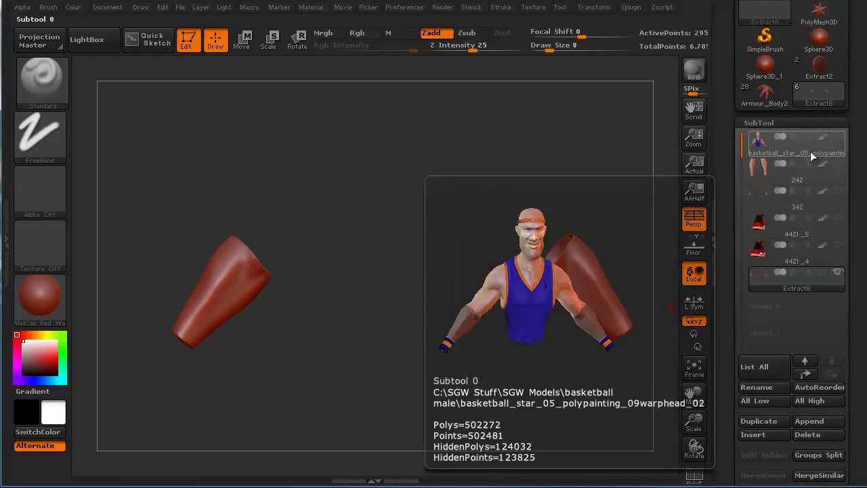
left_click(810, 151)
left_click_drag(169, 203, 158, 198)
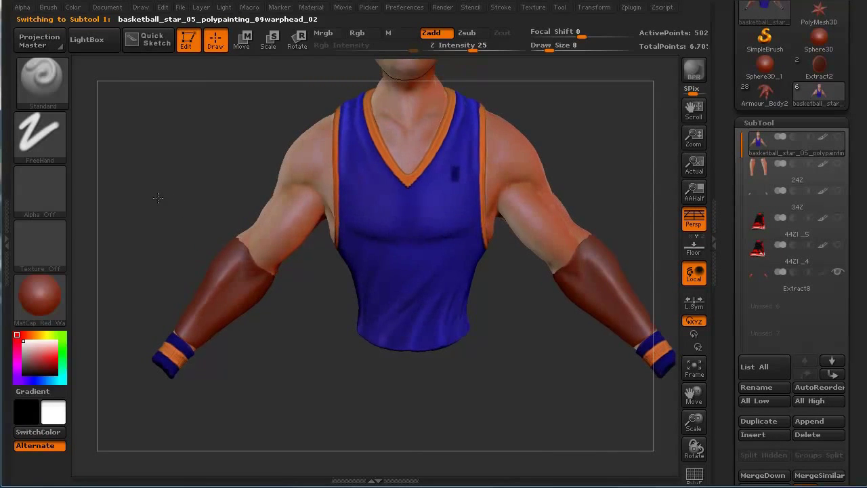
left_click(835, 272)
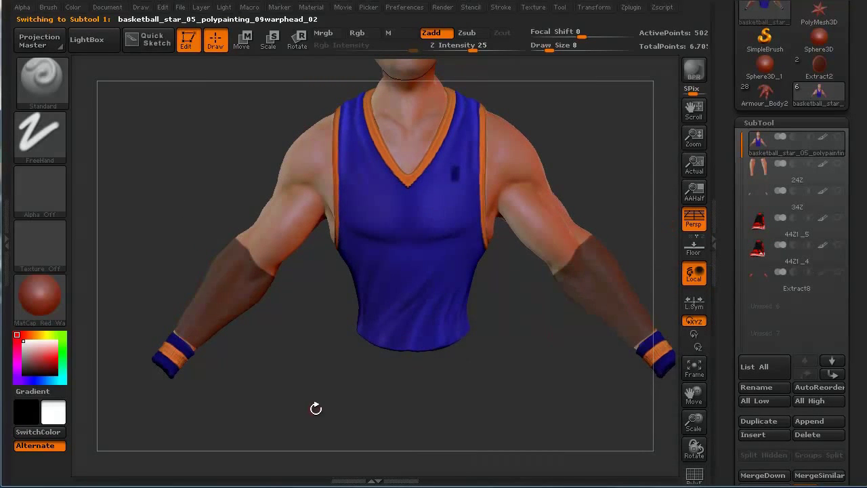
left_click_drag(303, 407, 282, 406, "alt")
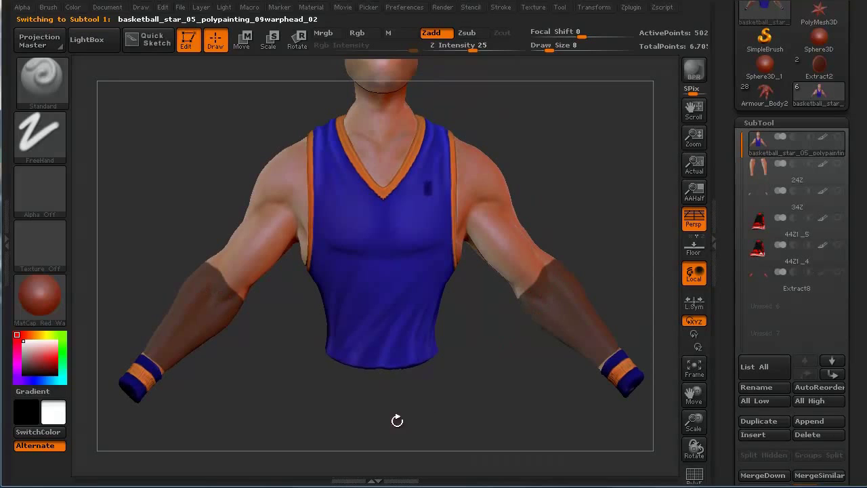
left_click_drag(397, 420, 392, 400)
mouse_move(239, 388)
left_mouse_down()
mouse_move(253, 414)
mouse_move(244, 375)
mouse_move(268, 412)
left_mouse_up()
key("ctrl")
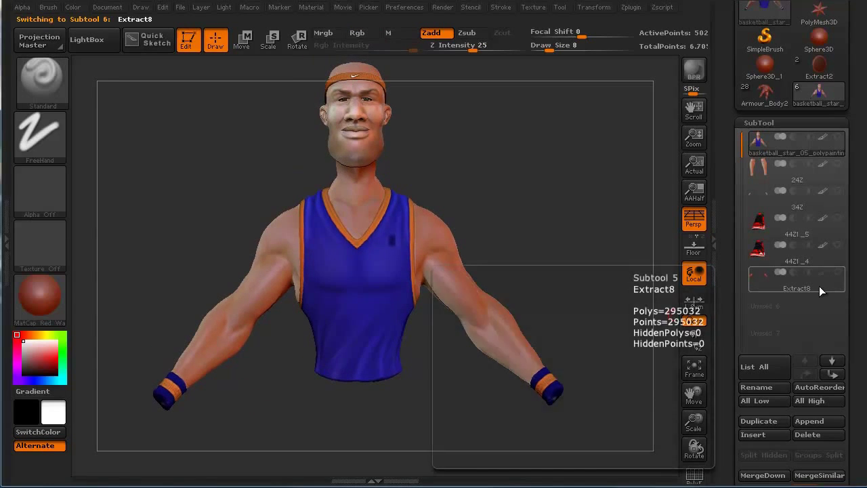
- Make the extracted sleeves the active subtool and isolate the outer surface polygroup of one sleeve
left_click(819, 288)
left_click_drag(433, 332, 476, 334)
left_click_drag(124, 392, 219, 449, "alt")
left_click(410, 252, "ctrl+shift")
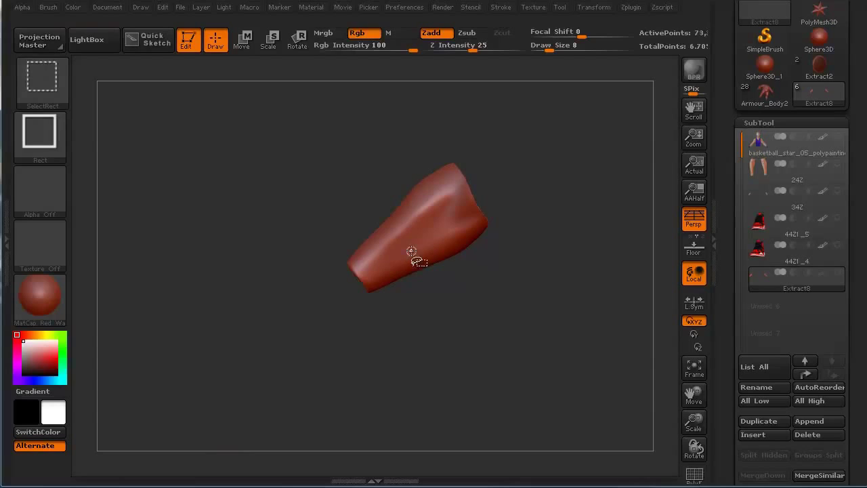
left_click_drag(420, 338, 271, 344, "alt")
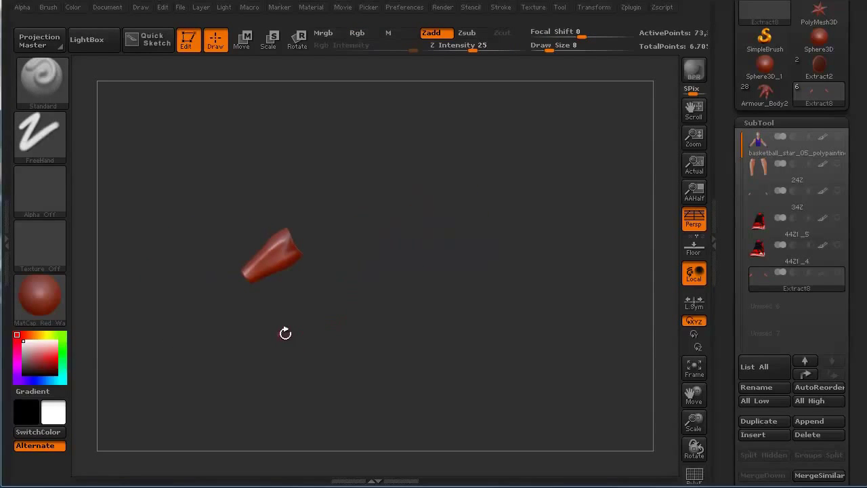
- Show only the outer surface polygroups of both sleeves, keeping the inner surfaces and rims hidden
key("ctrl+shift")
left_click(249, 333, "ctrl+shift")
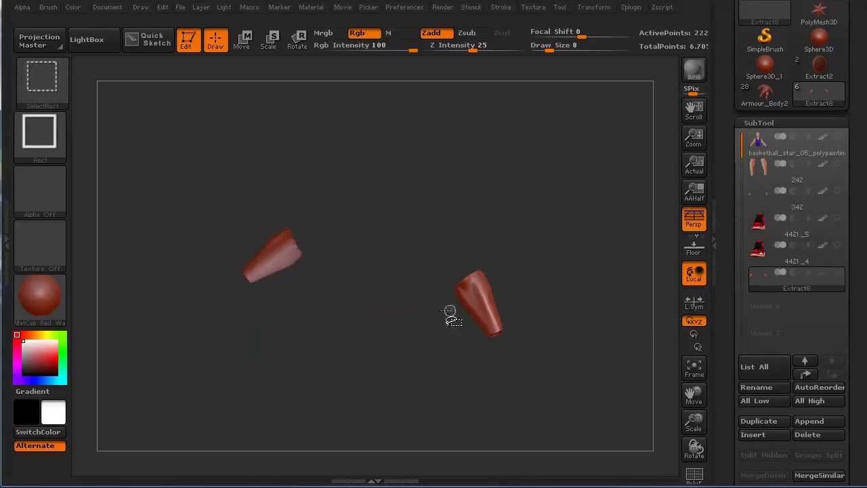
left_click(474, 303, "ctrl+shift")
mouse_move(246, 382)
left_mouse_down("ctrl+shift")
mouse_move(267, 394)
mouse_move(204, 377)
mouse_move(248, 321)
mouse_move(273, 375)
mouse_move(316, 360)
left_mouse_up("ctrl+shift")
left_click_drag(179, 392, 263, 399)
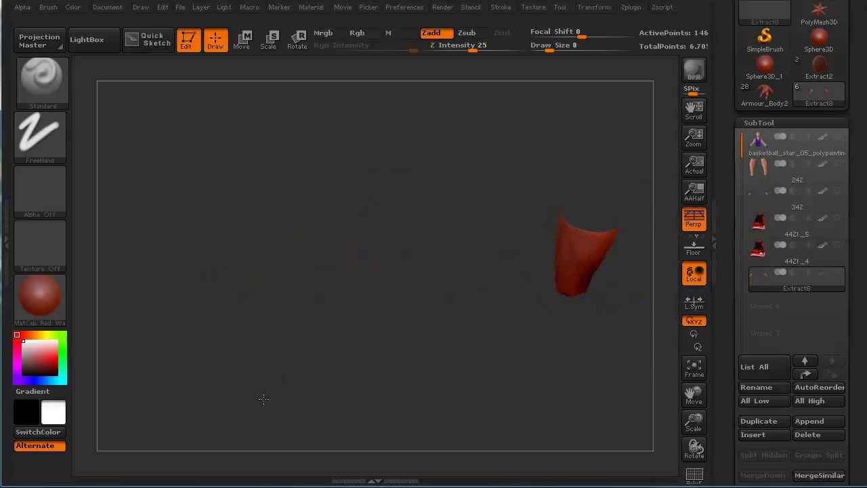
mouse_move(436, 369)
left_mouse_down("shift")
mouse_move(435, 389)
mouse_move(383, 370)
mouse_move(253, 375)
mouse_move(291, 365)
mouse_move(190, 392)
left_mouse_up("shift")
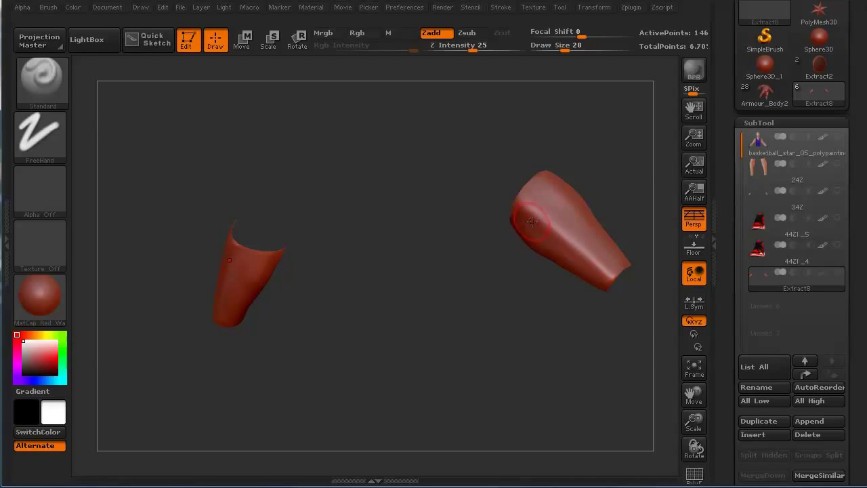
- Mask two round spots on the outer surface of each sleeve and invert the mask so only the spots are editable
left_click(534, 219, "ctrl")
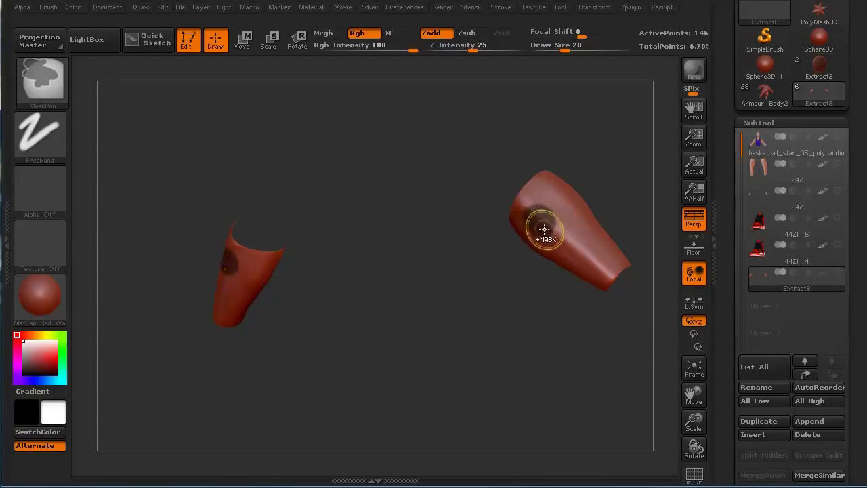
left_click(575, 254, "ctrl")
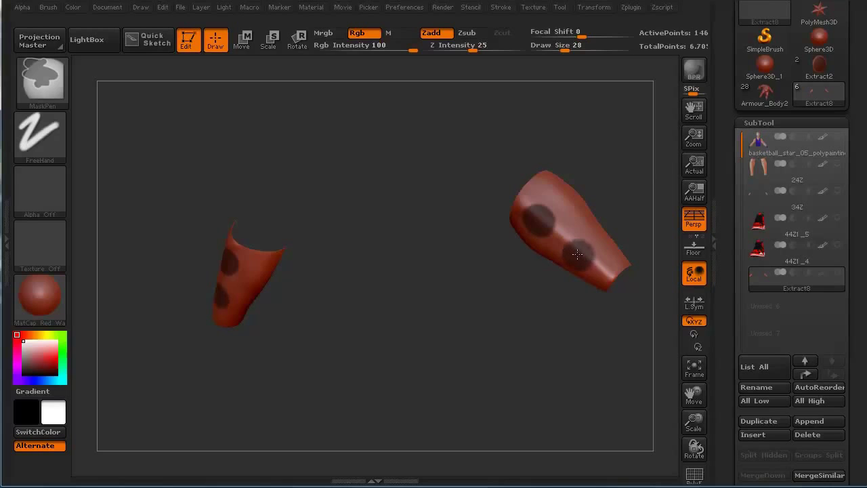
left_click(465, 332, "ctrl")
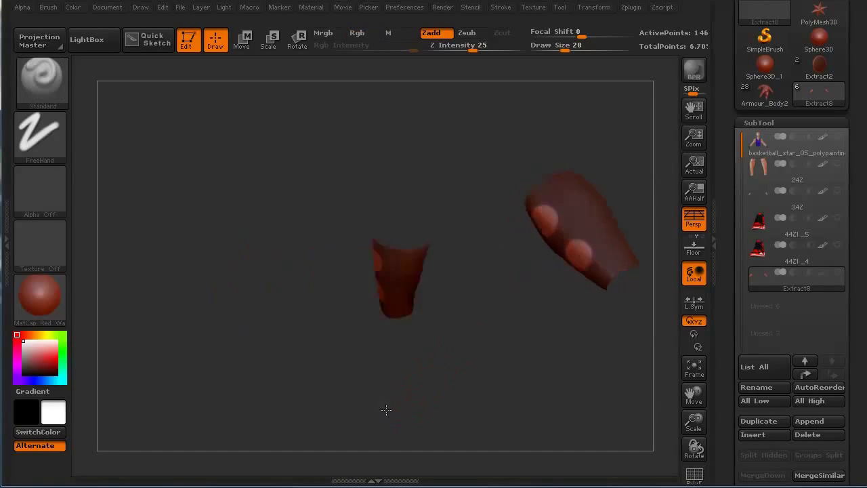
left_click_drag(386, 409, 197, 418)
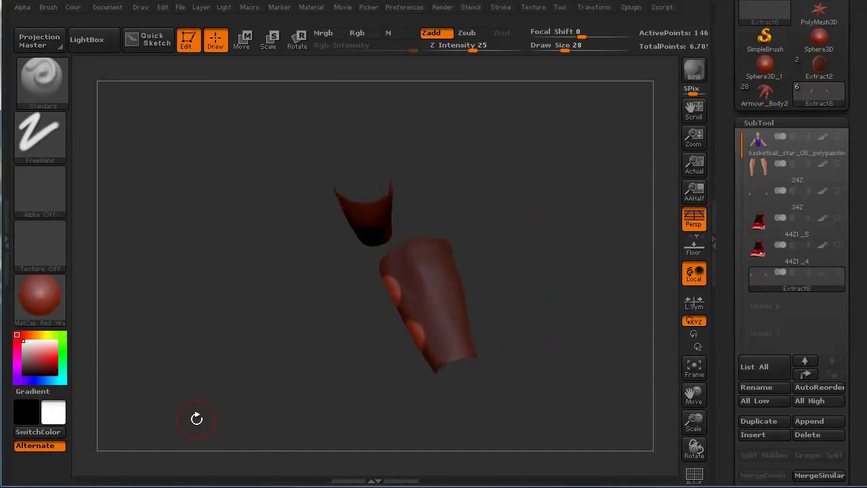
- Pull long pointed spikes out of the unmasked spots on both sleeves with the SnakeHook brush
left_click(52, 88)
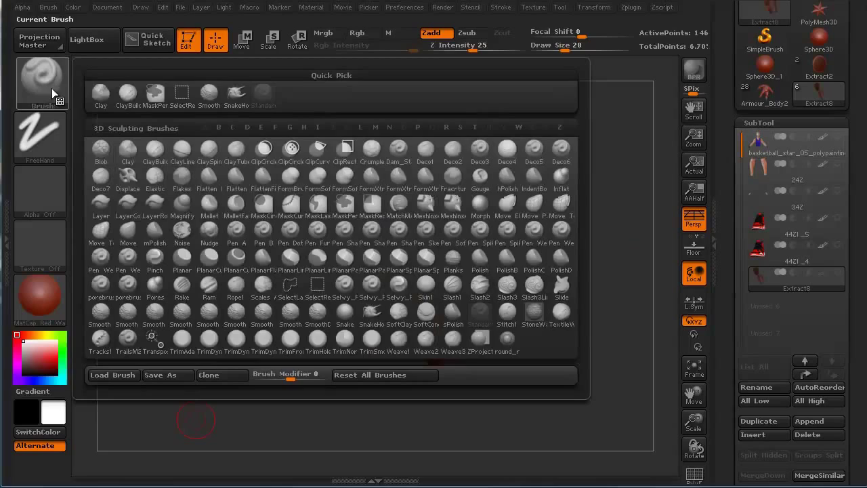
left_click(224, 97)
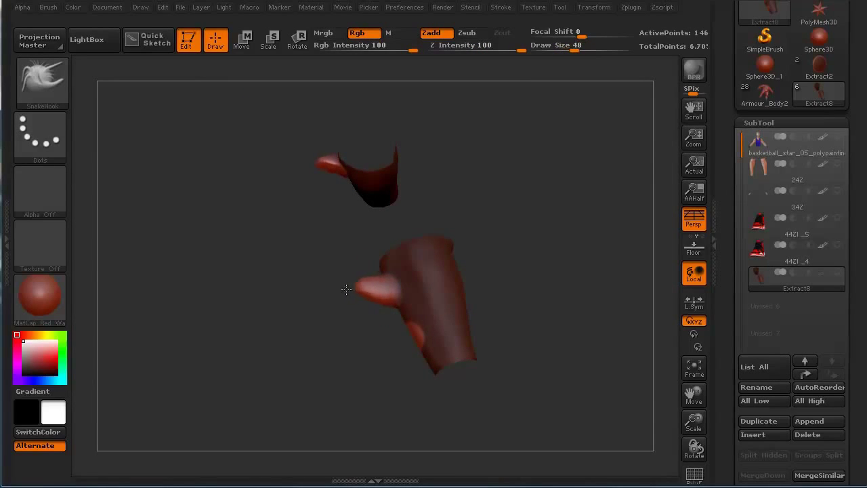
left_click_drag(403, 342, 368, 349)
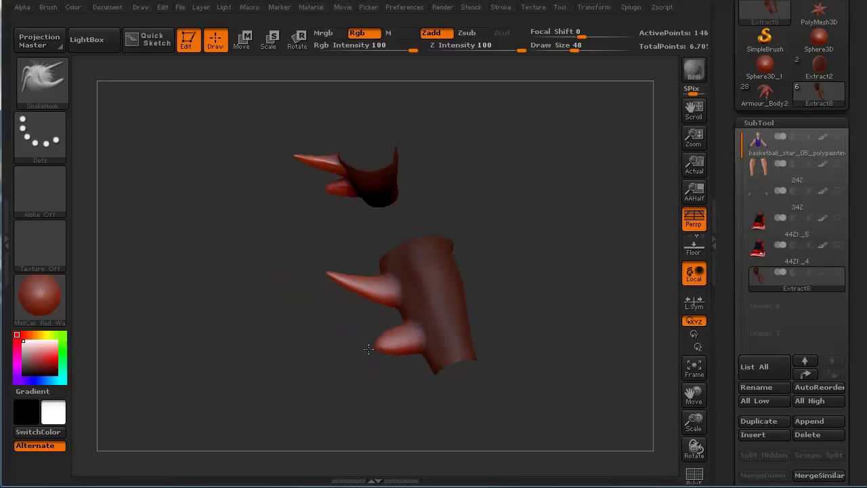
mouse_move(319, 325)
left_mouse_down()
mouse_move(194, 350)
mouse_move(155, 368)
mouse_move(246, 397)
mouse_move(233, 346)
mouse_move(242, 366)
mouse_move(294, 359)
mouse_move(393, 407)
mouse_move(414, 432)
mouse_move(447, 422)
mouse_move(447, 409)
mouse_move(143, 342)
mouse_move(196, 346)
mouse_move(185, 364)
mouse_move(188, 416)
mouse_move(142, 333)
mouse_move(130, 366)
mouse_move(275, 313)
mouse_move(194, 345)
mouse_move(167, 305)
mouse_move(178, 311)
left_mouse_up()
- Show all subtools of the player together and delete the extracted sleeve subtool
left_click(838, 273)
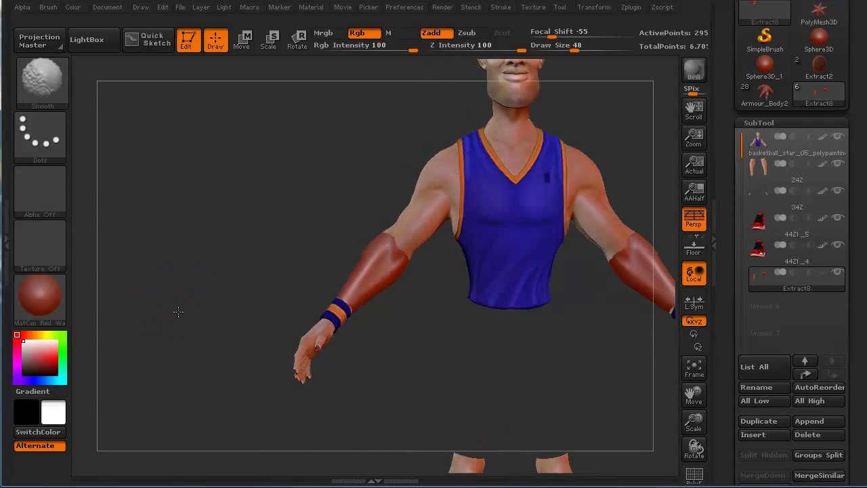
left_click_drag(305, 258, 244, 252, "alt")
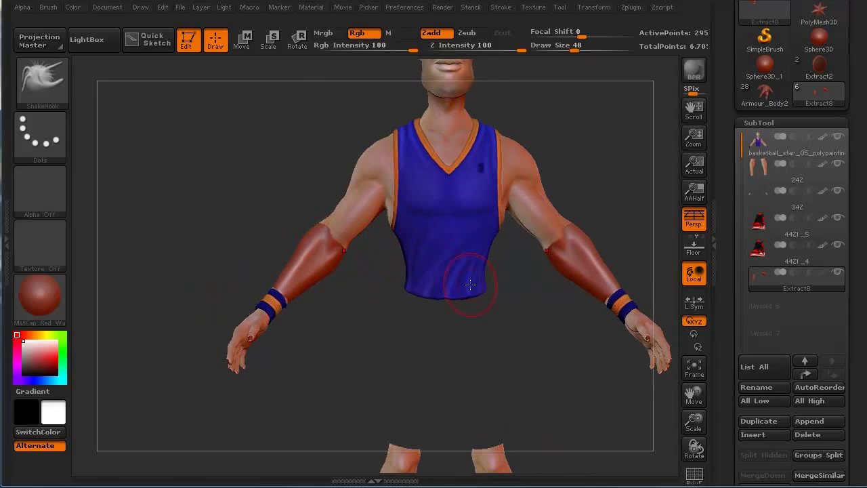
left_click(808, 434)
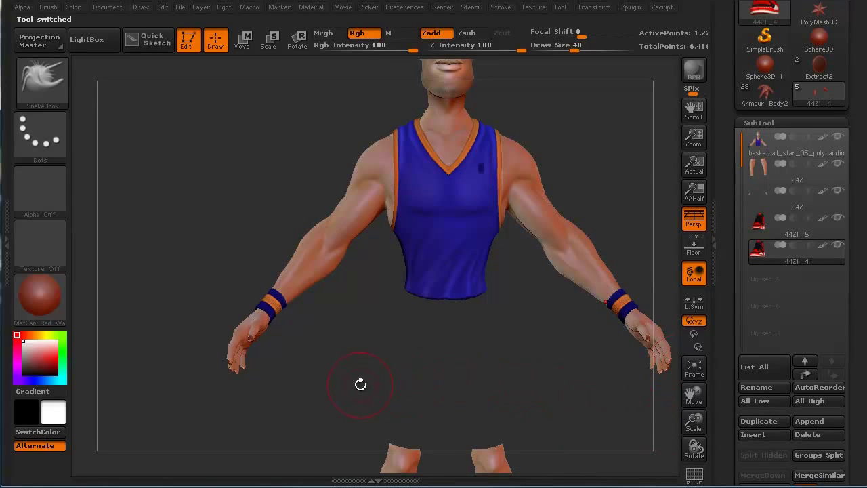
left_click_drag(356, 382, 289, 354, "alt")
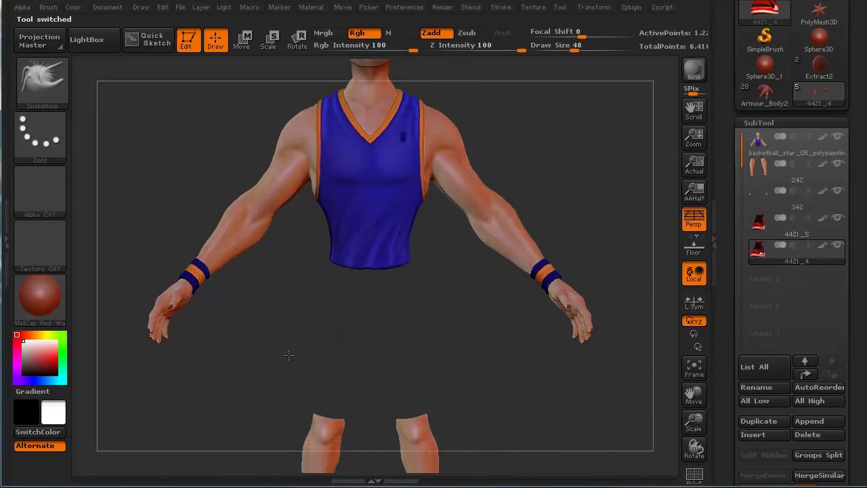
- Make the basketball player's body the active subtool and hide all the other subtools
left_click(794, 151)
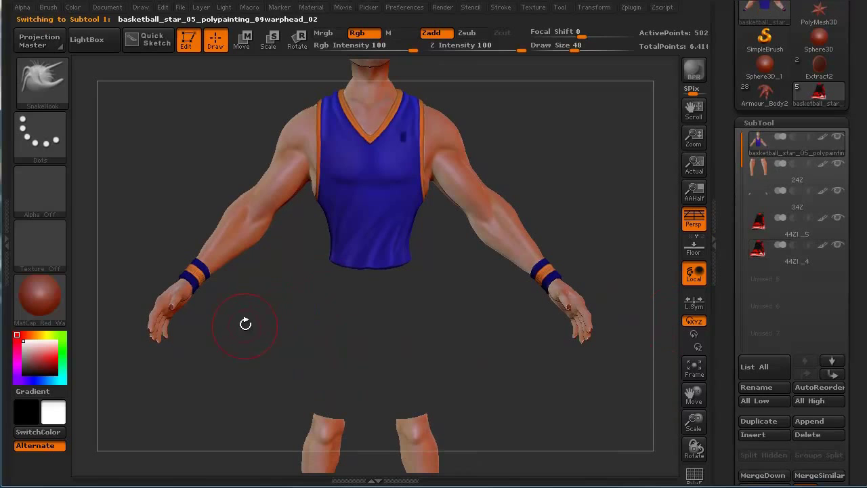
left_click(838, 137)
left_click_drag(270, 319, 337, 396, "alt")
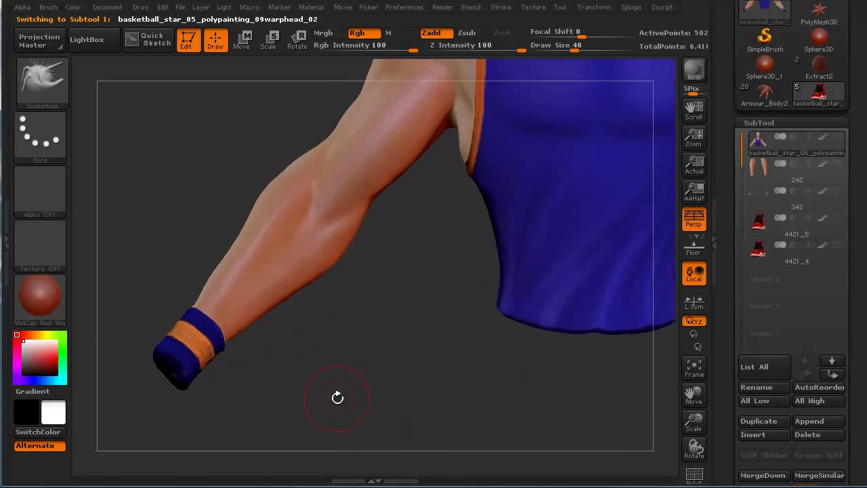
left_click_drag(141, 248, 163, 405)
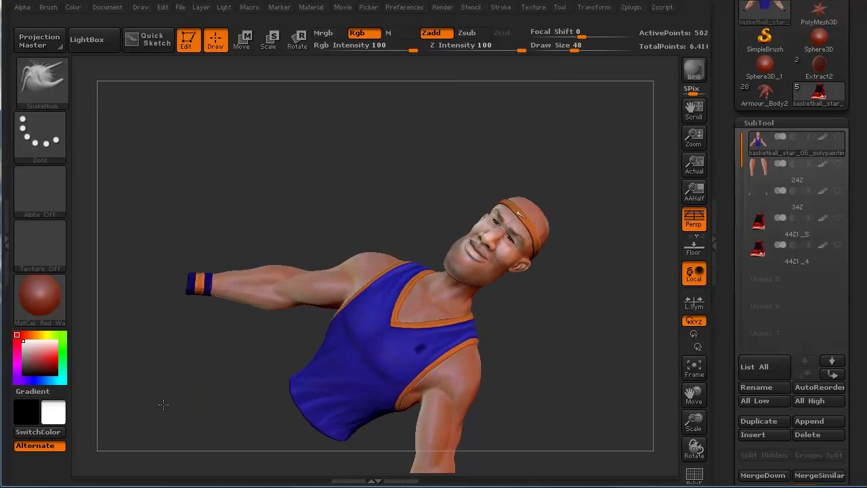
- Mask both forearms from just above the wristbands to the elbows with a rectangular mask selection
key("ctrl")
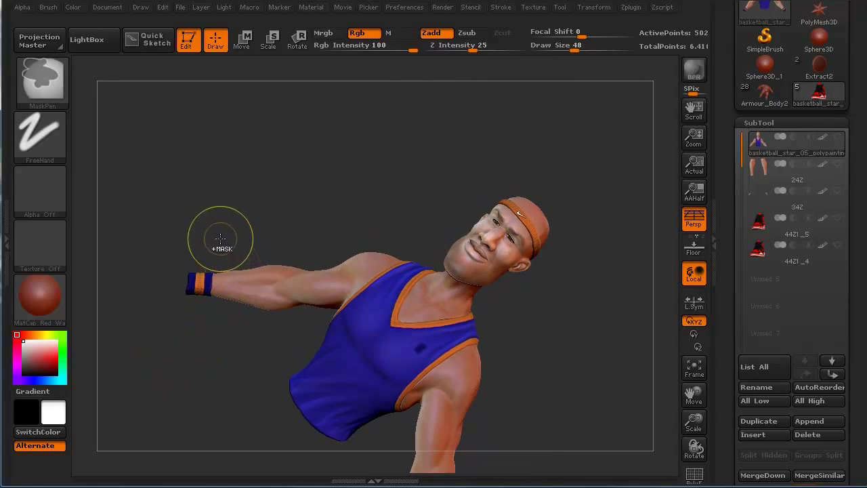
left_click_drag(246, 298, 290, 333, "ctrl")
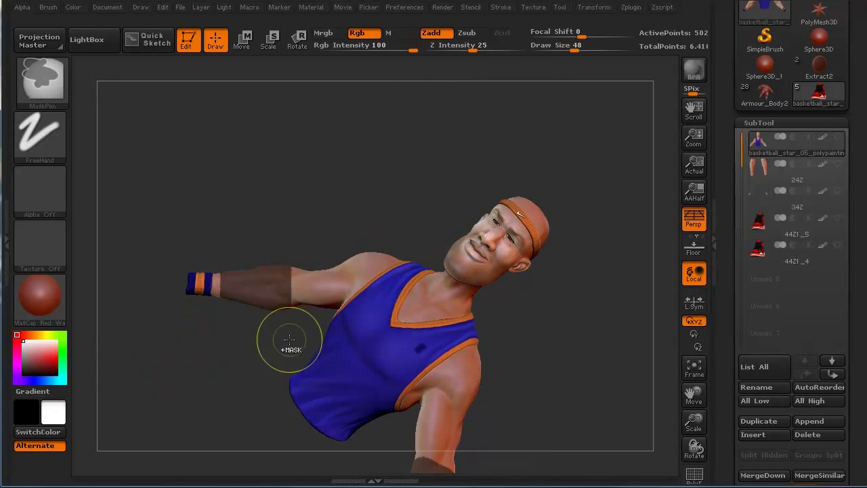
mouse_move(202, 392)
left_mouse_down()
mouse_move(113, 244)
mouse_move(181, 377)
mouse_move(181, 408)
mouse_move(172, 372)
mouse_move(191, 423)
left_mouse_up()
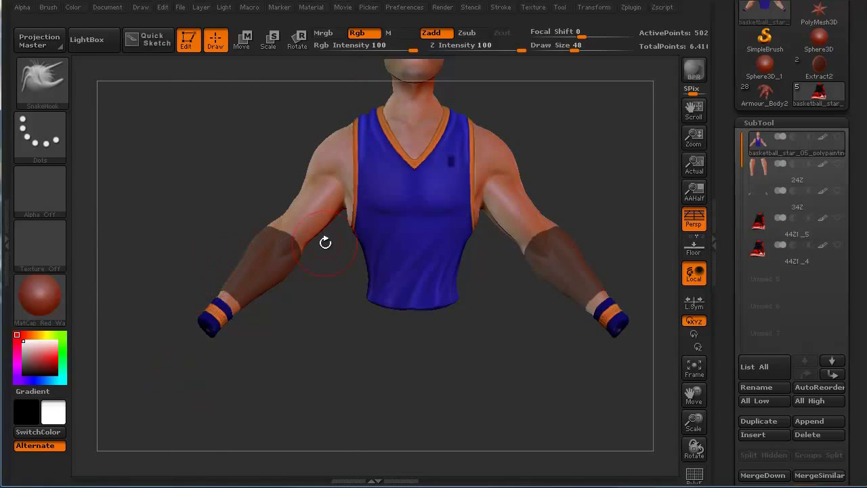
left_click_drag(325, 242, 155, 377)
mouse_move(205, 269)
left_mouse_down()
mouse_move(155, 373)
mouse_move(168, 367)
mouse_move(139, 345)
mouse_move(181, 410)
mouse_move(283, 291)
left_mouse_up()
left_click_drag(203, 352, 182, 393)
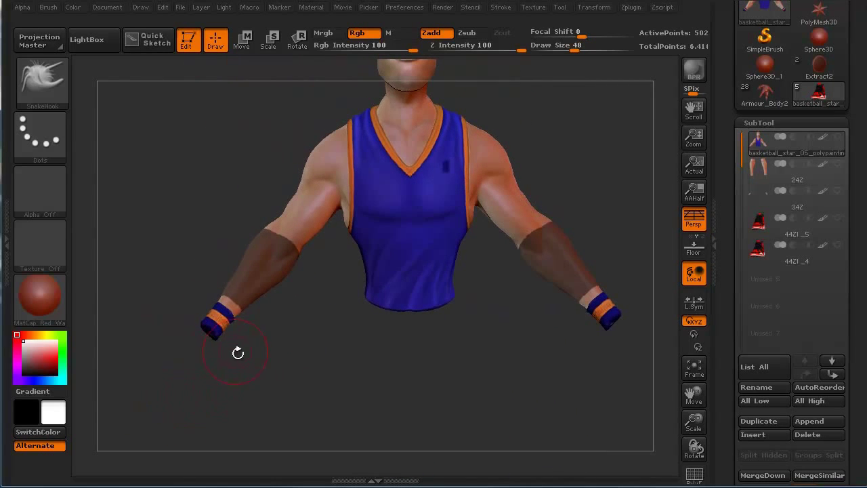
left_click_drag(238, 352, 302, 412)
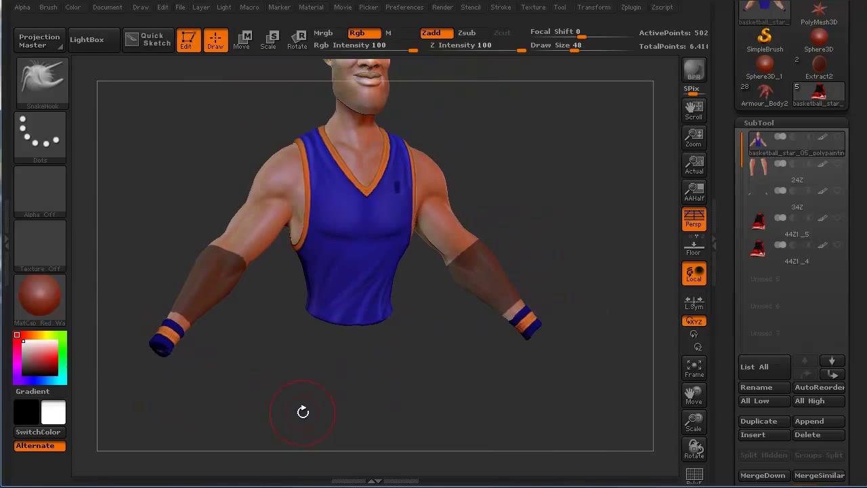
- Extract new sleeves from the masked forearms with a thickness of 0.03
left_click_drag(854, 404, 858, 306)
left_click(827, 404)
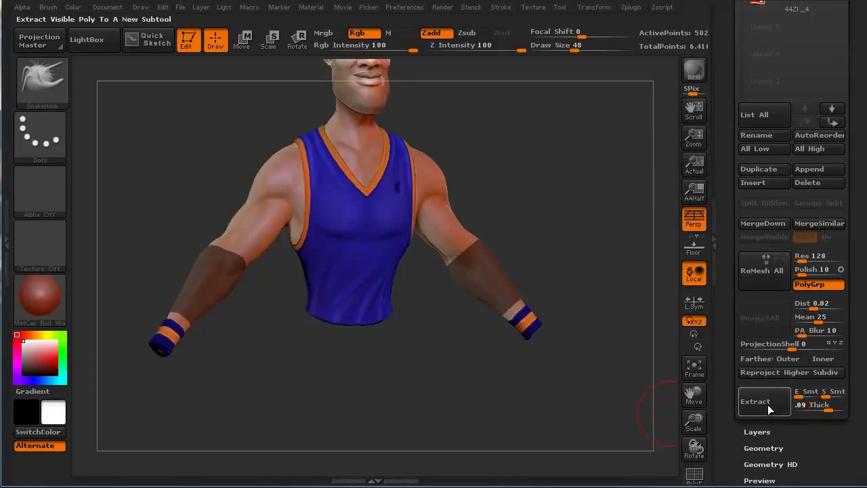
left_click(805, 405)
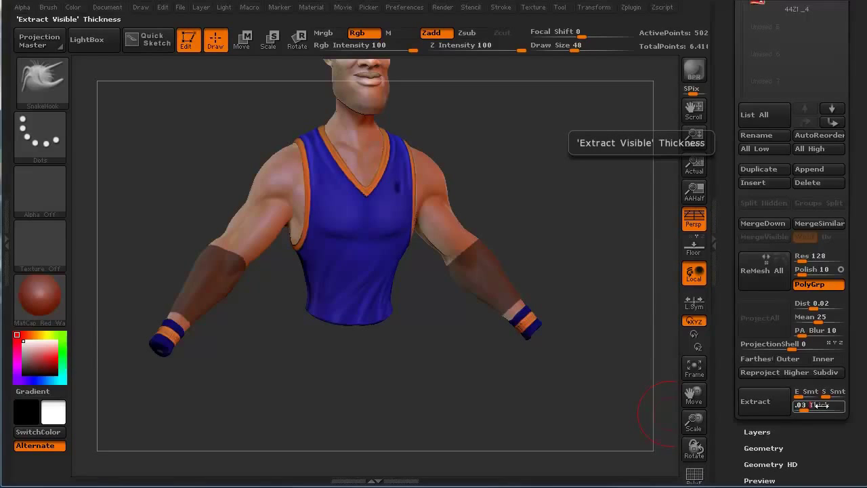
type(".03")
key("Return")
left_click(755, 403)
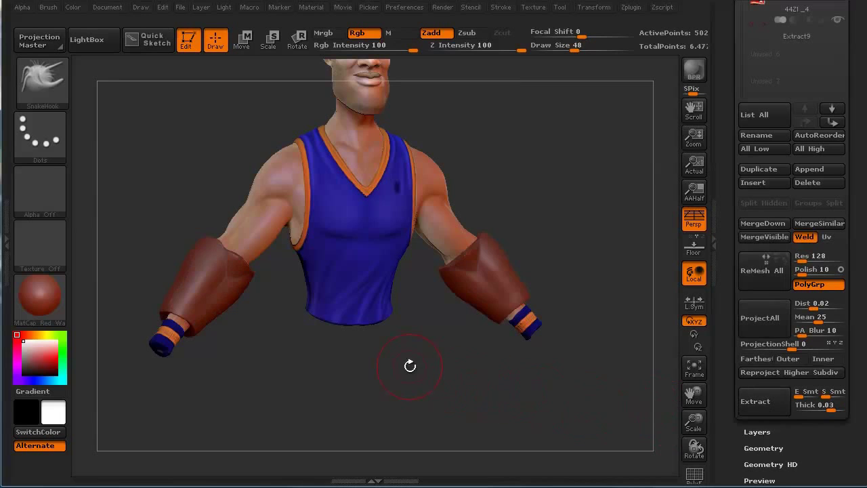
left_click_drag(409, 365, 246, 342)
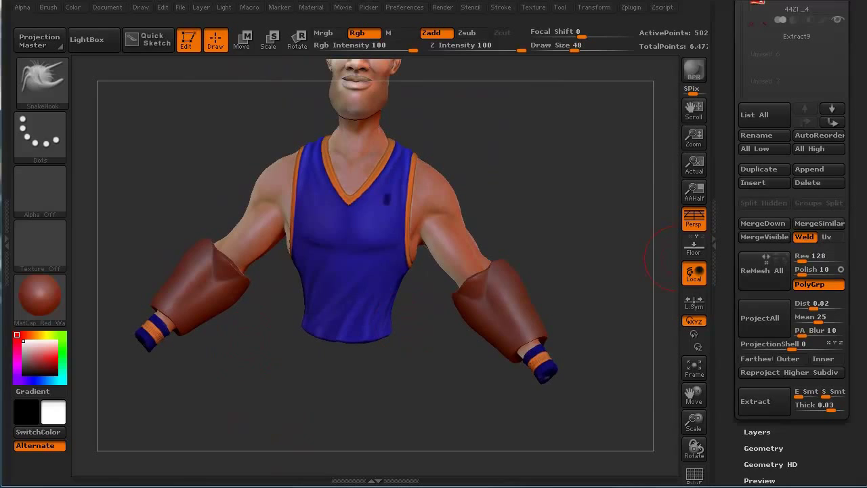
- Delete the extracted sleeves subtool and make the basketball player's body the active subtool again
scroll(860, 140, "up", 3)
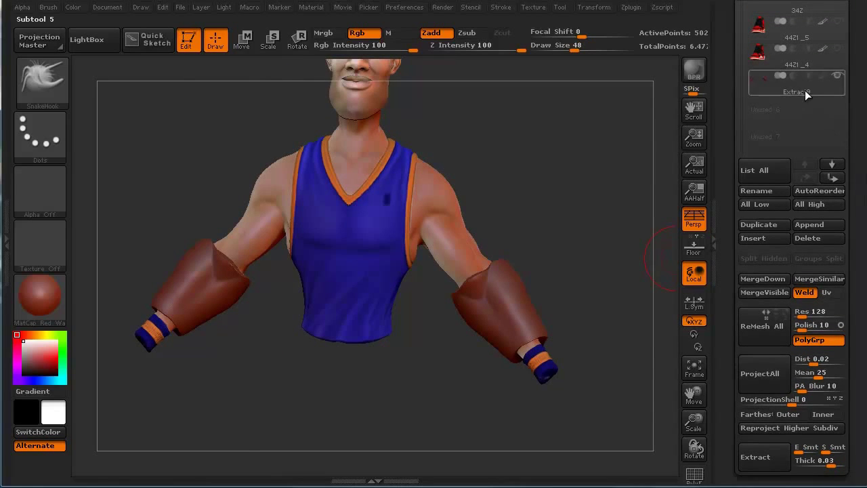
left_click(804, 90)
left_click(808, 238)
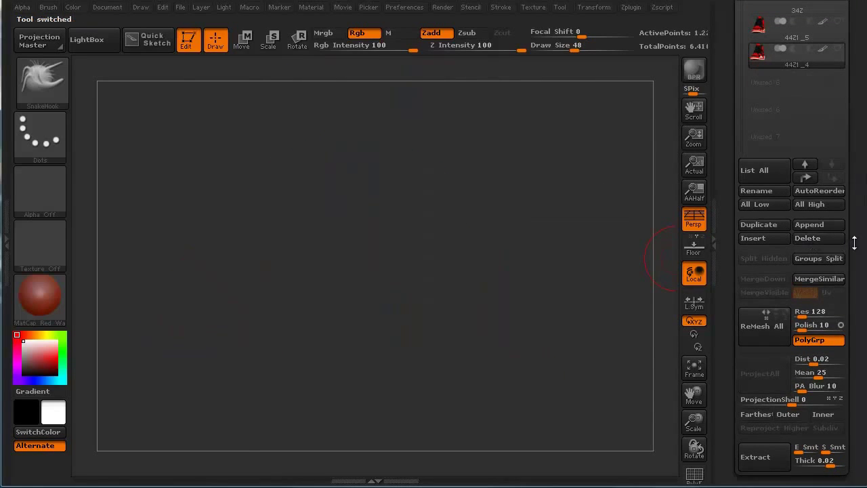
scroll(854, 242, "up", 7)
left_click(827, 96)
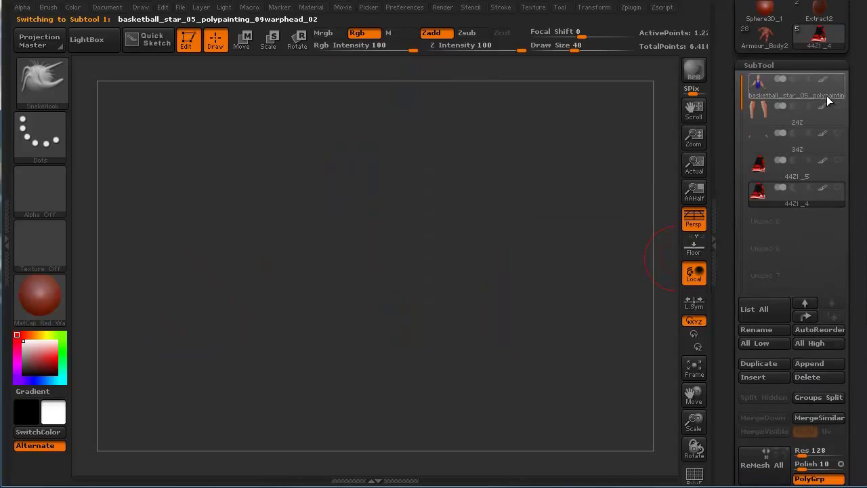
- Extract sleeves from the masked forearms with a thickness of 0.07
left_click_drag(859, 322, 859, 225)
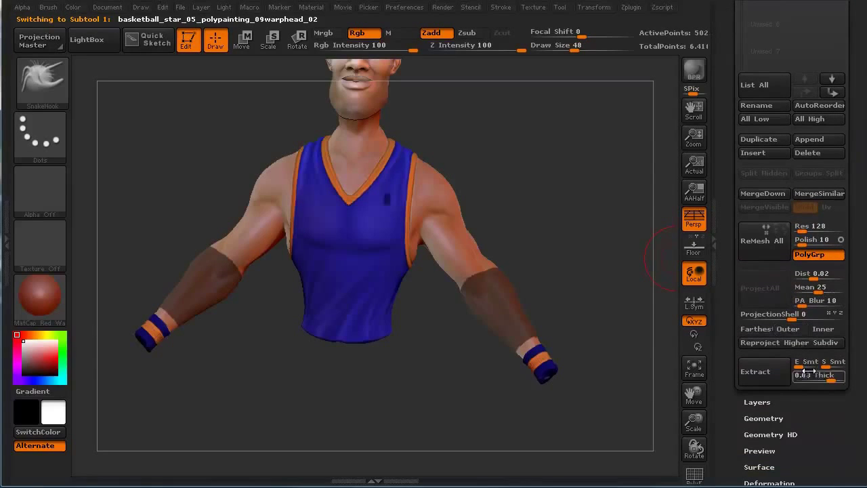
left_click(817, 376)
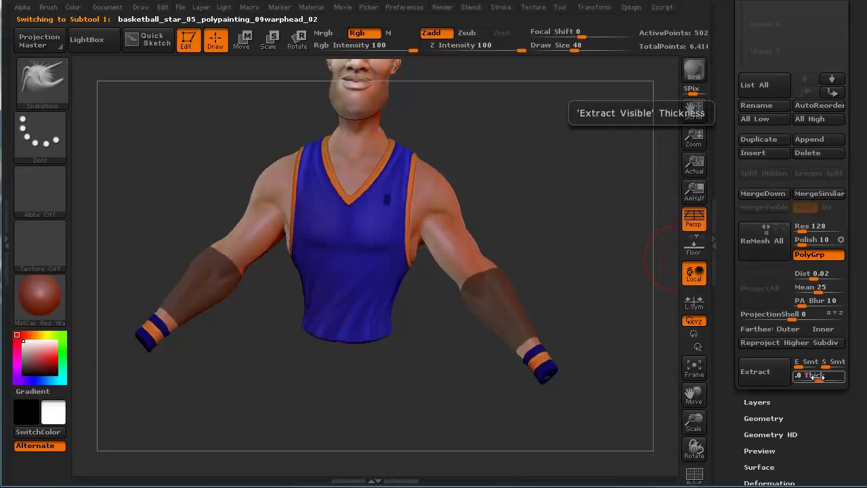
type(".07")
key("Return")
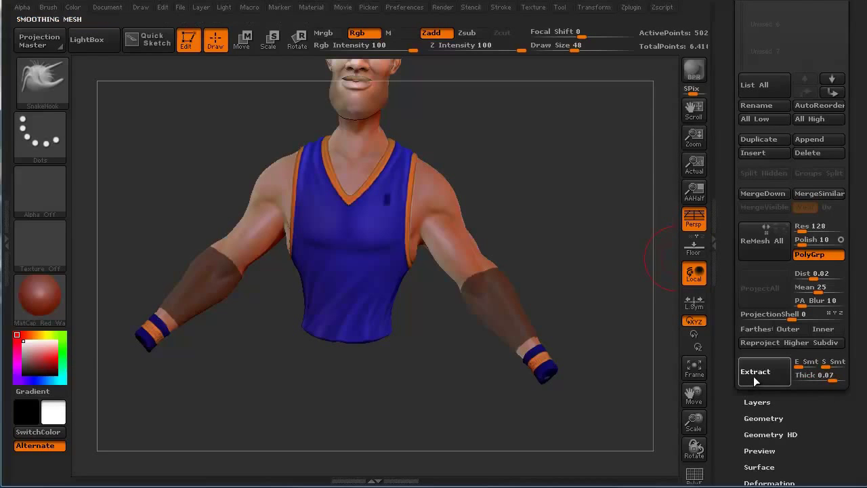
left_click(753, 372)
left_click_drag(344, 400, 364, 407)
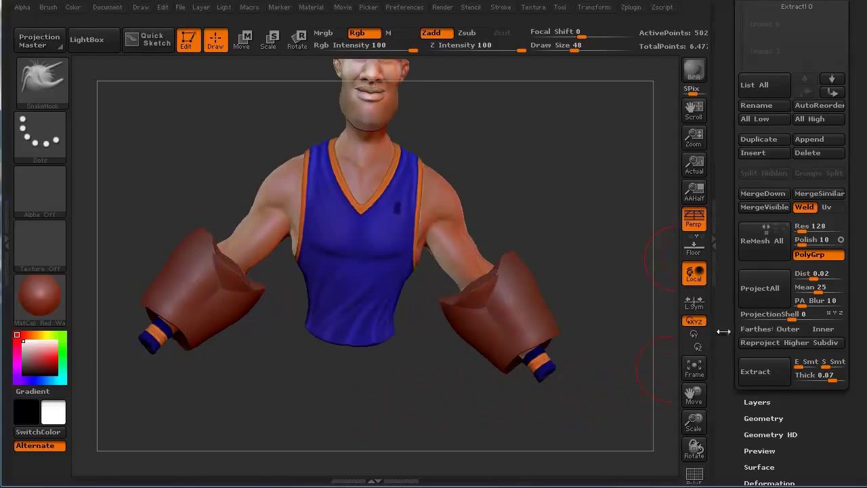
- Delete the thick extracted sleeves and reactivate the basketball player's body subtool
left_click(843, 195)
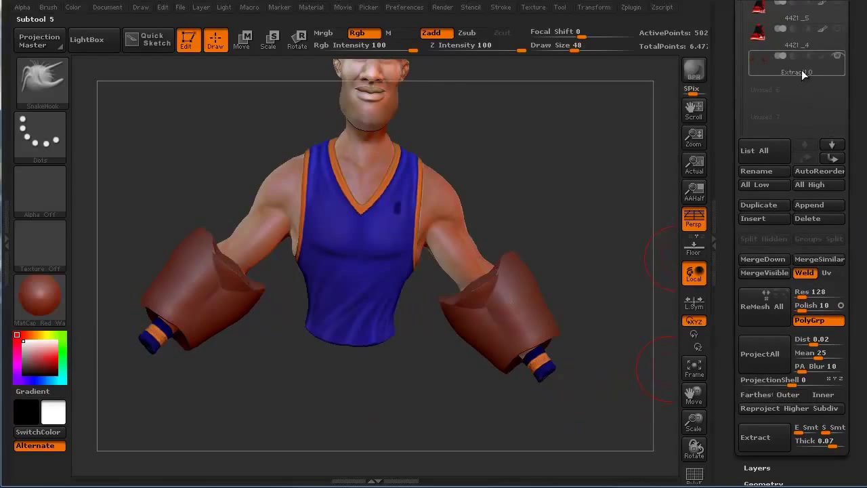
left_click(801, 70)
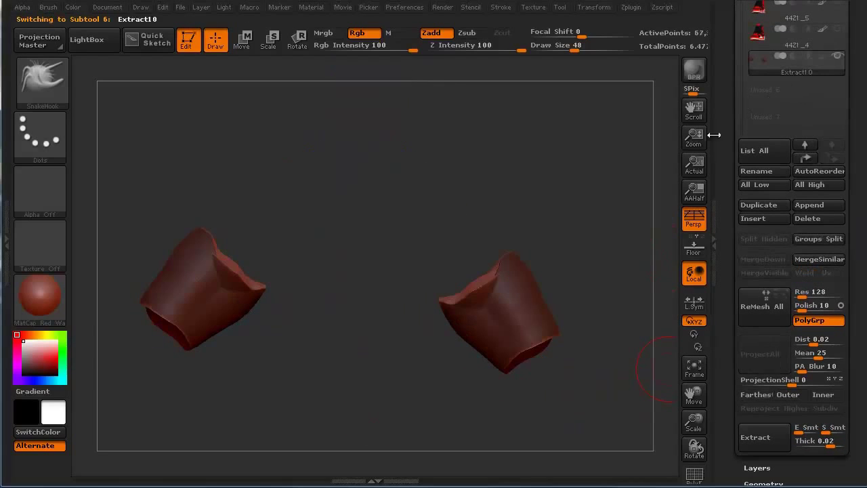
left_click(810, 218)
scroll(832, 180, "up", 5)
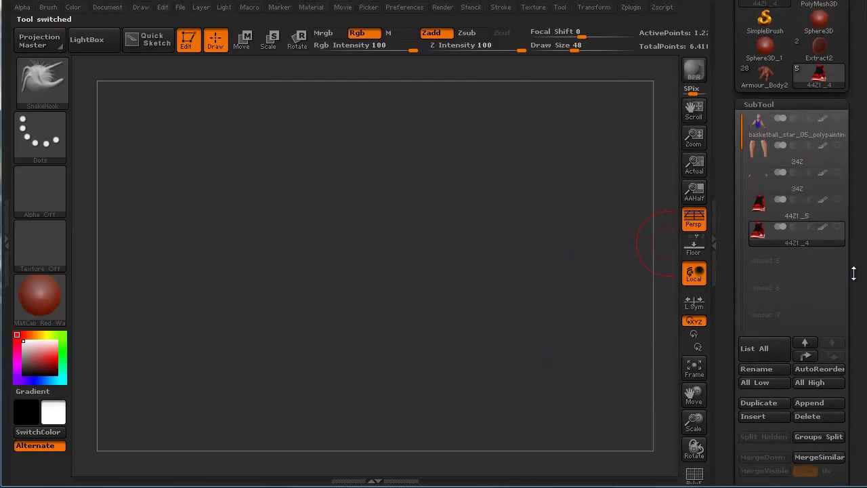
left_click(814, 150)
- Extract thin sleeves from the masked forearms with a thickness of 0.01
scroll(856, 230, "down", 5)
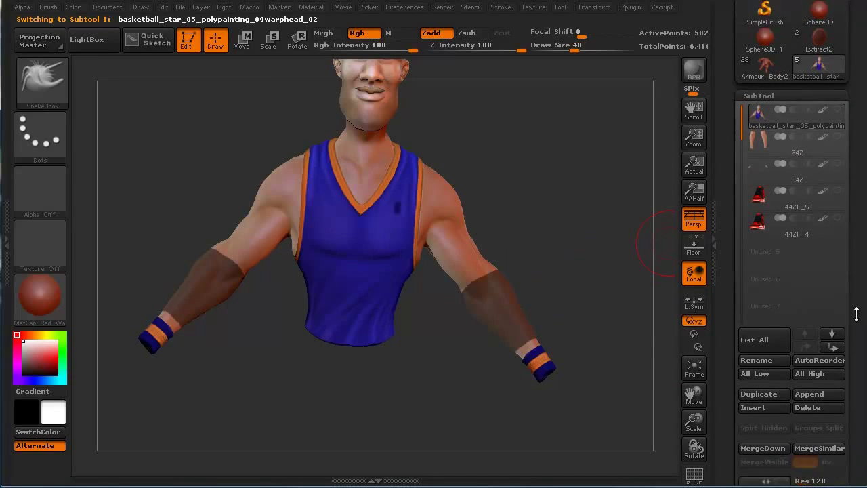
scroll(856, 230, "down", 3)
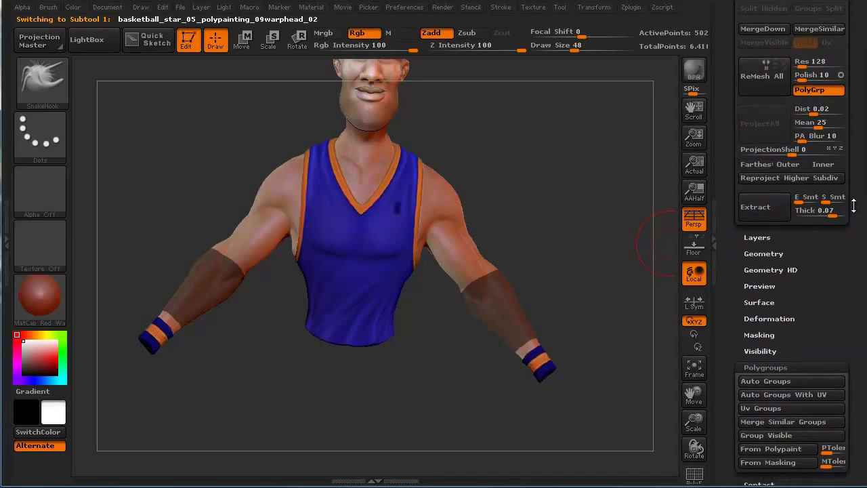
left_click(828, 306)
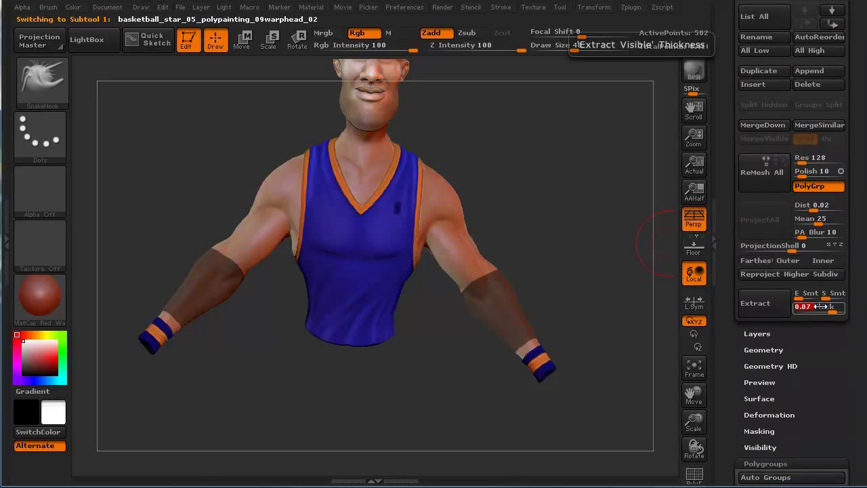
type(".01")
key("Return")
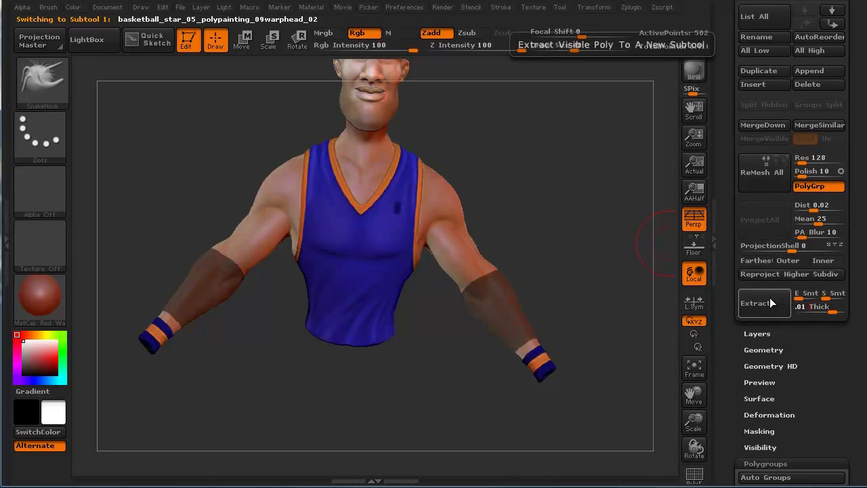
left_click(757, 303)
mouse_move(205, 428)
left_mouse_down()
mouse_move(174, 436)
mouse_move(178, 377)
mouse_move(206, 399)
mouse_move(273, 410)
mouse_move(348, 389)
mouse_move(390, 425)
mouse_move(397, 366)
mouse_move(319, 342)
mouse_move(340, 325)
mouse_move(361, 332)
mouse_move(373, 393)
mouse_move(345, 348)
mouse_move(276, 373)
left_mouse_up()
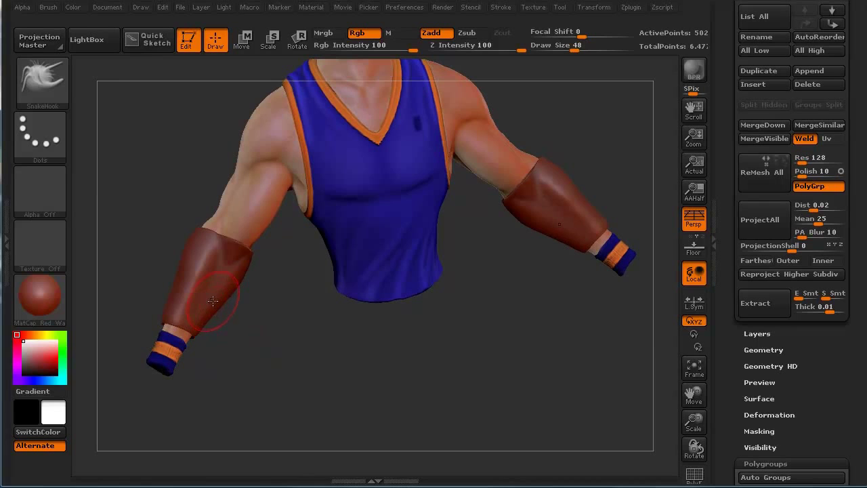
- Make the newly extracted sleeves the active subtool and isolate the polygroup of their outer surface
scroll(821, 374, "up", 3)
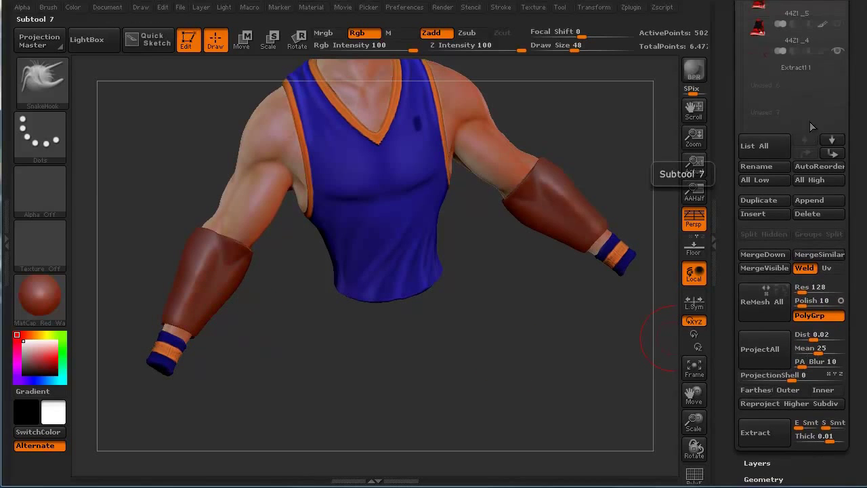
left_click(792, 65)
key("ctrl+shift")
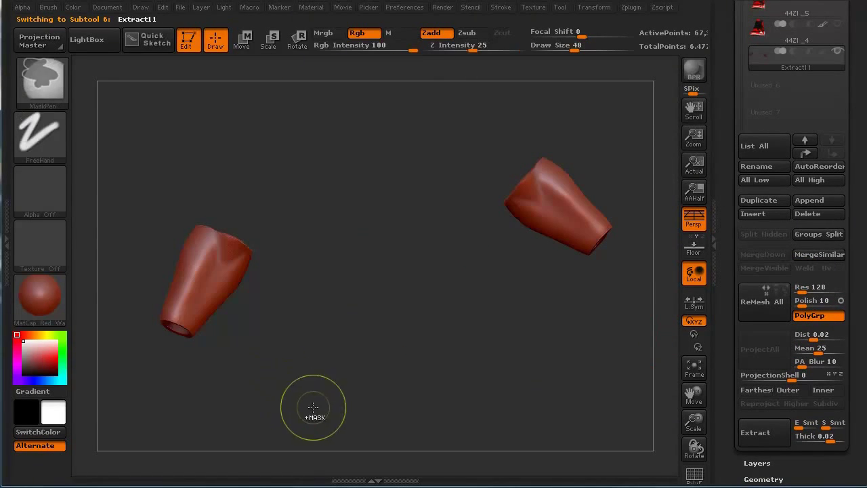
left_click(222, 291, "ctrl+shift")
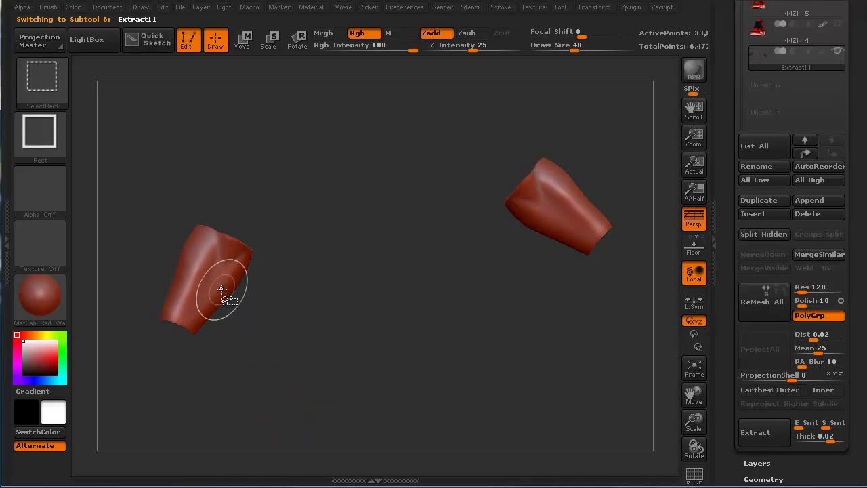
mouse_move(259, 387)
left_mouse_down()
mouse_move(259, 360)
mouse_move(269, 393)
mouse_move(232, 381)
mouse_move(176, 416)
mouse_move(141, 348)
mouse_move(121, 346)
mouse_move(157, 371)
left_mouse_up()
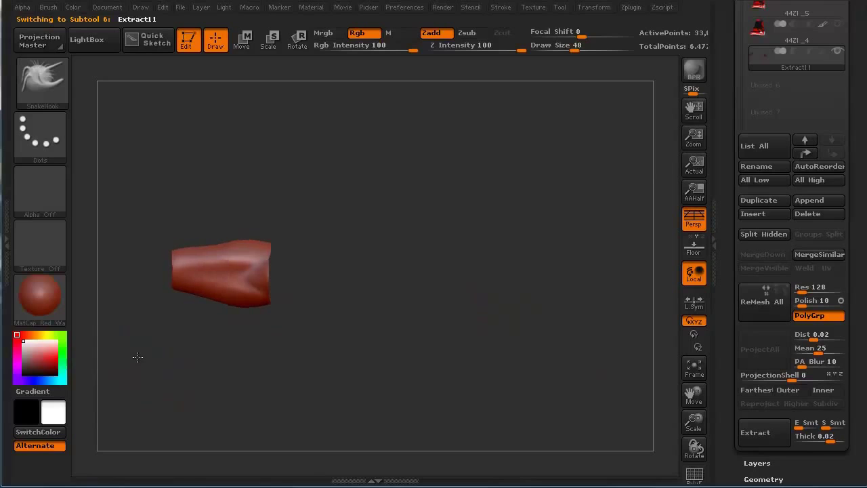
mouse_move(183, 207)
left_mouse_down("ctrl")
mouse_move(240, 311)
mouse_move(259, 330)
left_mouse_up("ctrl")
left_click_drag(256, 411, 196, 329)
mouse_move(112, 323)
left_mouse_down()
mouse_move(160, 302)
mouse_move(217, 339)
left_mouse_up()
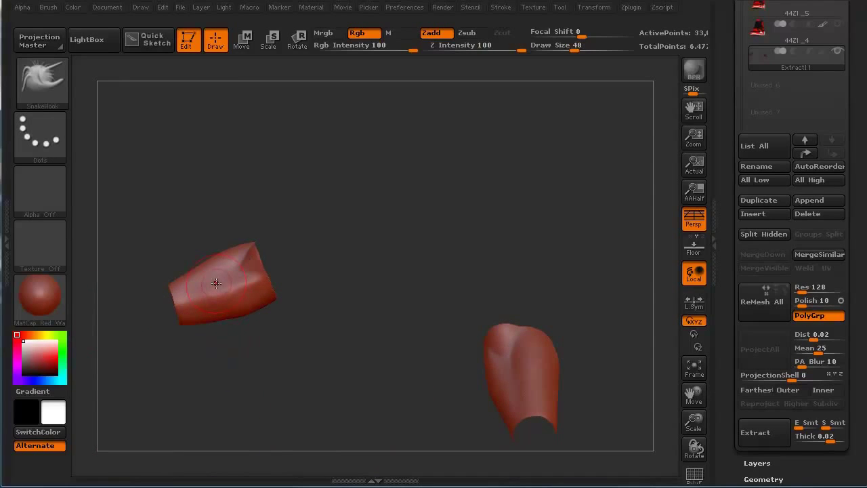
- Mask the middle section of the sleeves with a rectangular mask, leaving a band unmasked at each end
left_click_drag(335, 337, 119, 337)
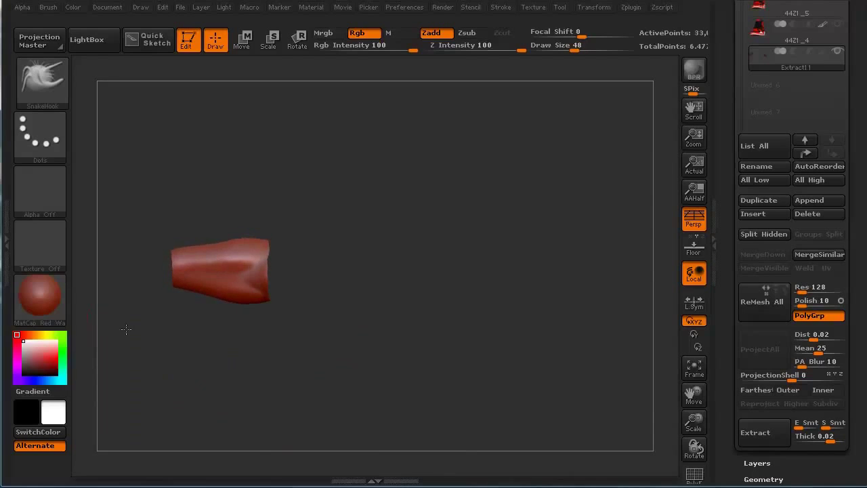
left_click_drag(189, 224, 251, 326, "ctrl")
mouse_move(223, 380)
left_mouse_down()
mouse_move(223, 366)
mouse_move(163, 379)
mouse_move(157, 395)
mouse_move(138, 400)
mouse_move(164, 395)
left_mouse_up()
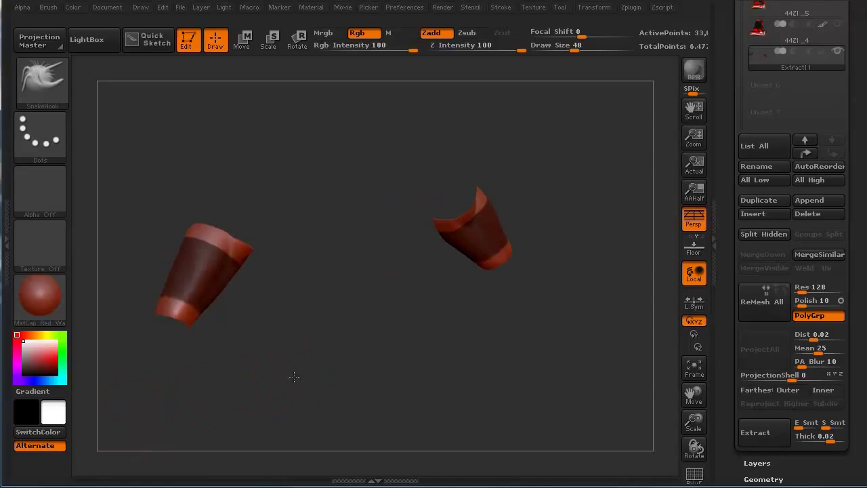
left_click_drag(292, 380, 292, 359)
- Inflate the unmasked end bands of the sleeves slightly with the Inflate deformation
scroll(853, 296, "down", 10)
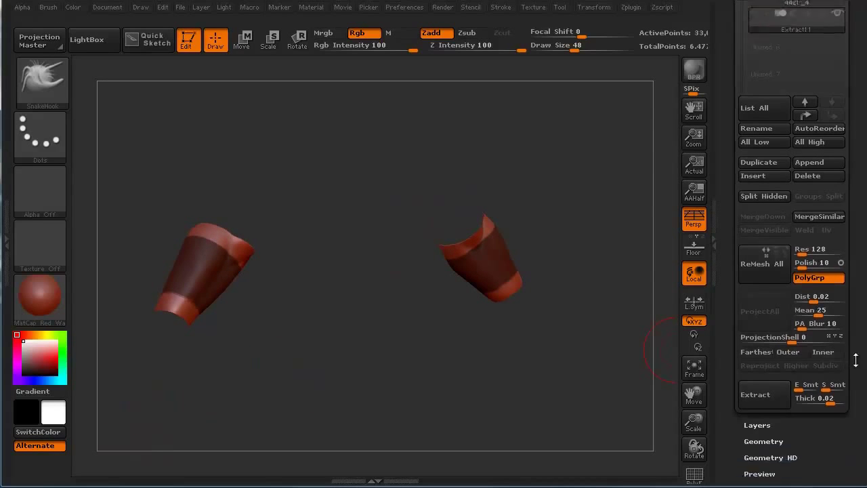
scroll(855, 279, "down", 1)
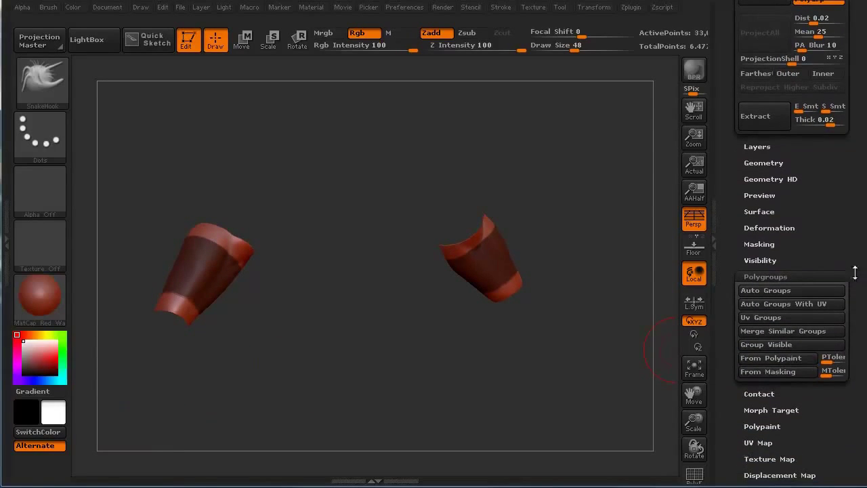
left_click(782, 225)
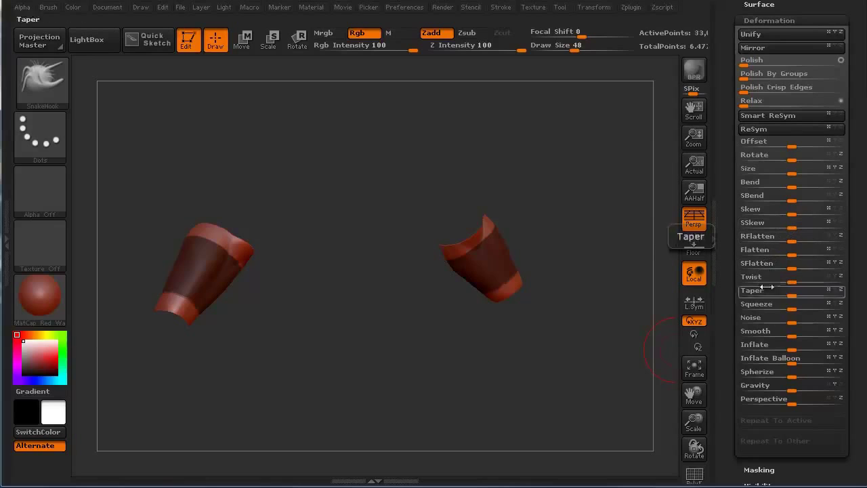
left_click_drag(801, 350, 803, 350)
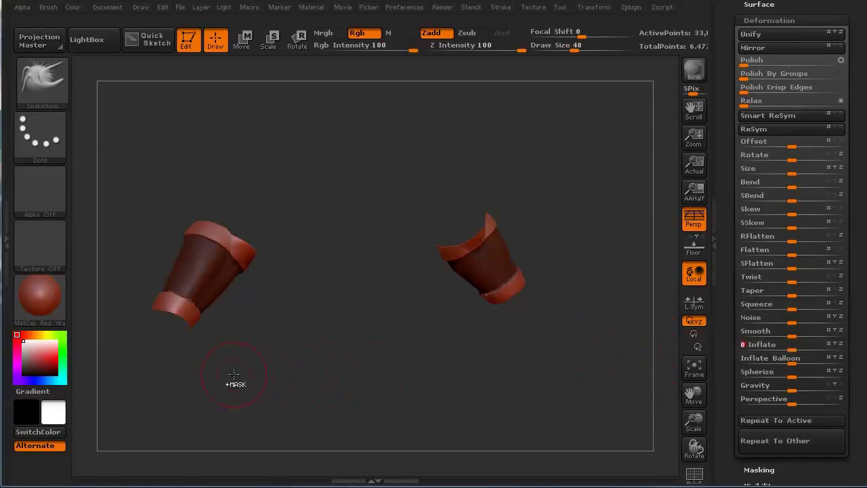
- Clear the mask, unhide the rest of the sleeve geometry and show all subtools of the player
mouse_move(233, 372)
left_mouse_down("ctrl")
mouse_move(252, 414)
mouse_move(247, 393)
left_mouse_up("ctrl")
left_click(248, 405, "ctrl+shift")
left_click_drag(854, 139, 856, 155)
scroll(856, 154, "up", 10)
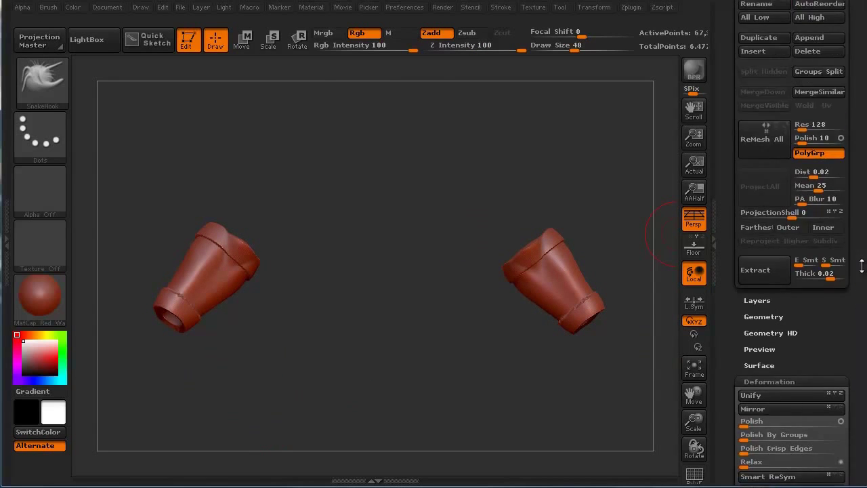
left_click(838, 238, "shift")
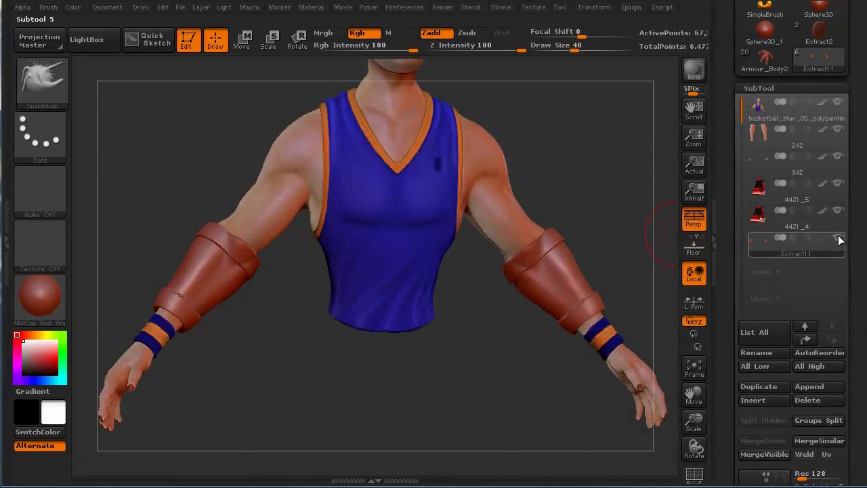
- Mask a round spot in the middle of the forearm sleeve using a draw size of 28
left_click_drag(324, 377, 225, 324)
left_click_drag(214, 275, 237, 352, "alt")
left_click_drag(187, 250, 183, 245)
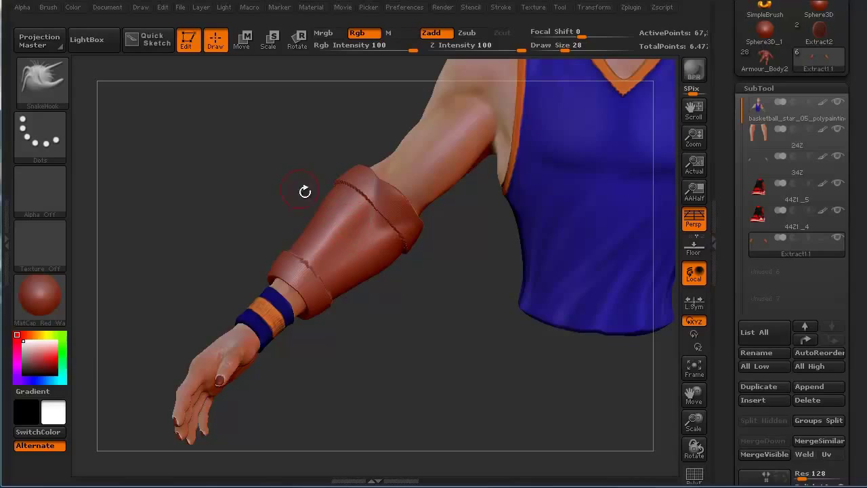
left_click_drag(305, 192, 263, 170)
key("ctrl")
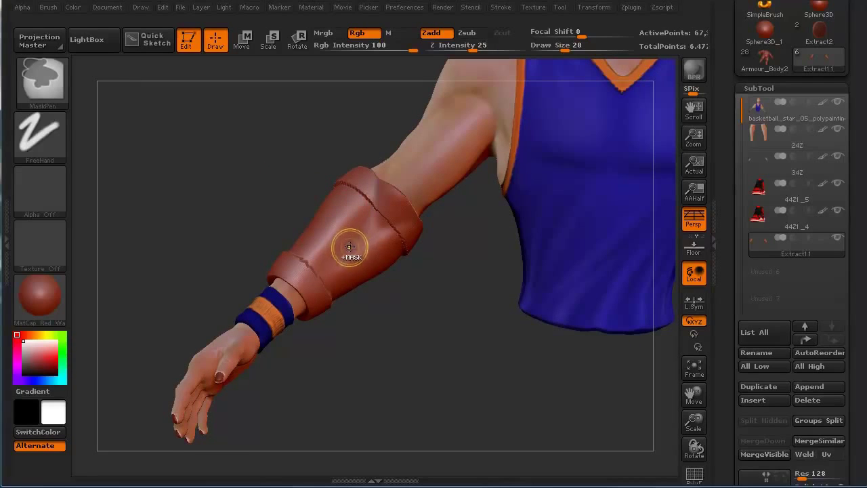
left_click(347, 241, "ctrl")
- Extract round pads from the masked spots on the sleeves with a thickness of 0.02
left_click_drag(426, 355, 376, 371, "alt")
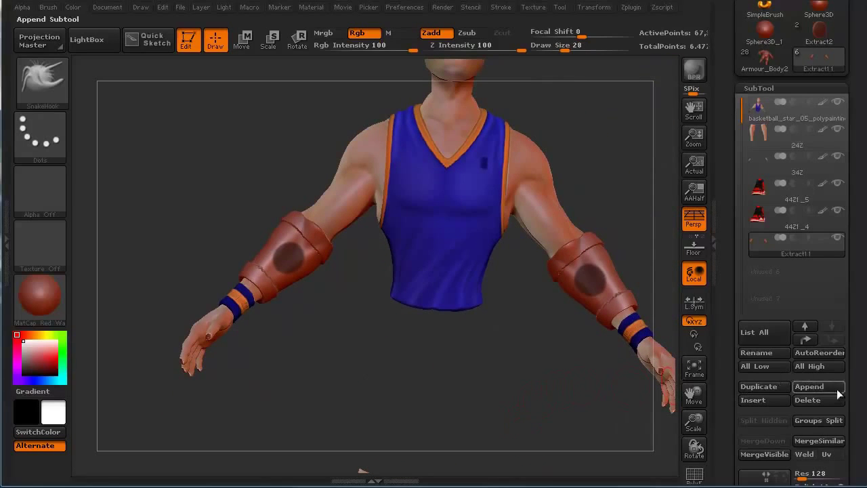
scroll(799, 413, "down", 5)
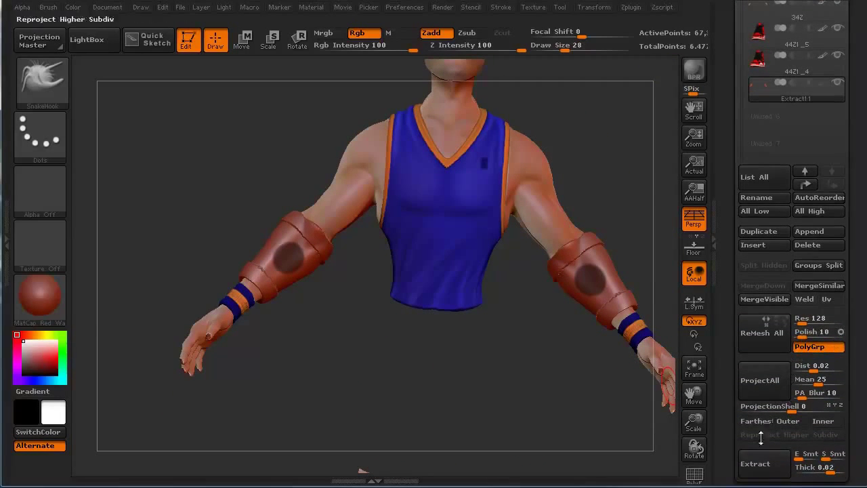
left_click(755, 463)
mouse_move(331, 391)
left_mouse_down()
mouse_move(383, 393)
mouse_move(363, 410)
mouse_move(322, 386)
left_mouse_up()
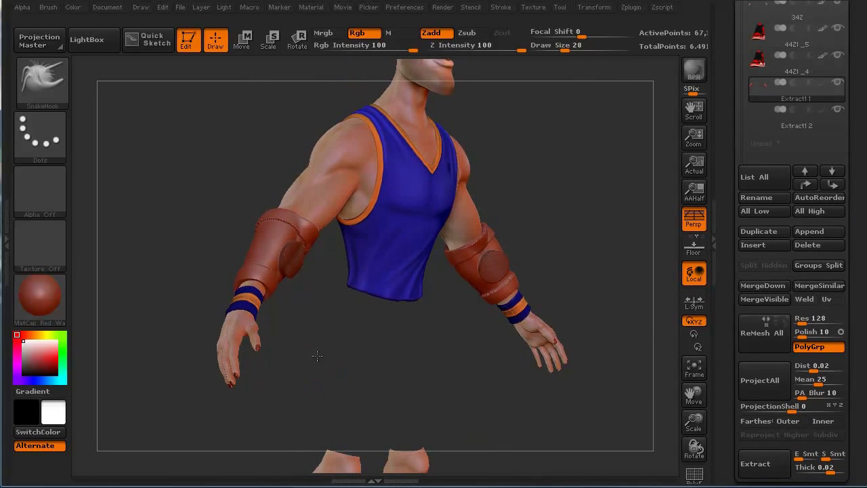
left_click_drag(317, 354, 339, 295)
left_click_drag(371, 326, 327, 328)
- Hide all subtools except the active forearm sleeves
mouse_move(823, 103)
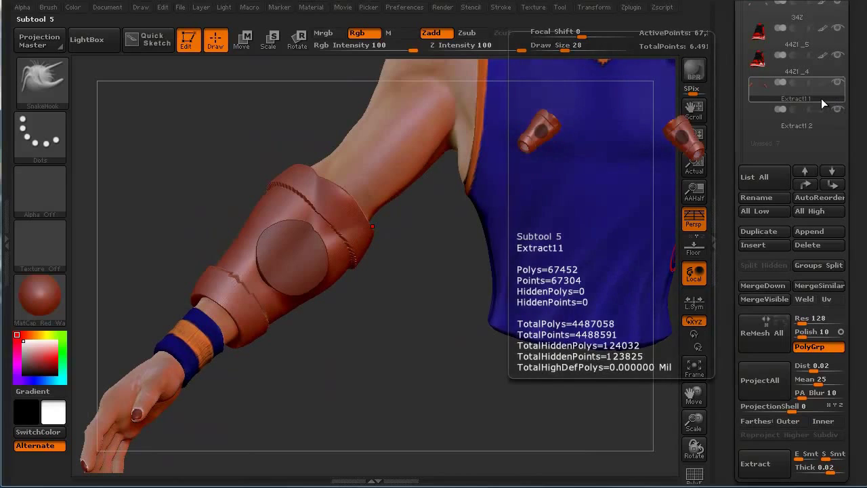
left_click(836, 83, "shift")
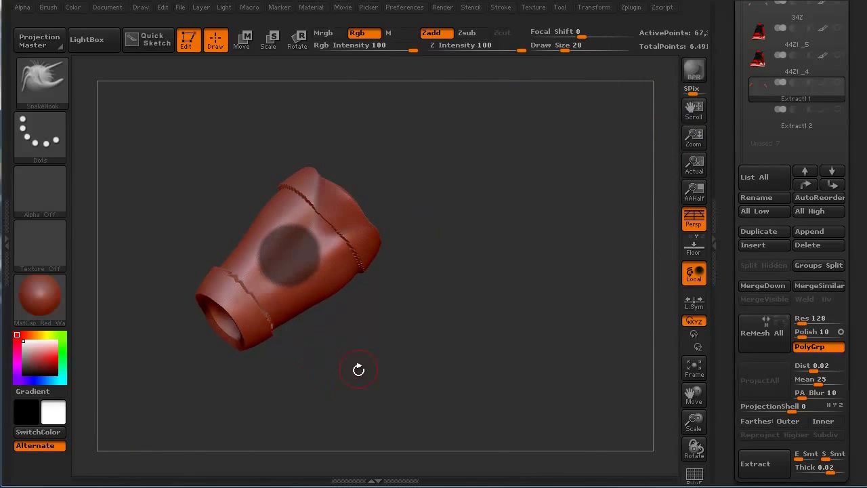
- Clear the mask on the forearm sleeves, then make the round pads the active subtool and inspect their shape in isolation
left_click_drag(358, 369, 381, 383, "ctrl")
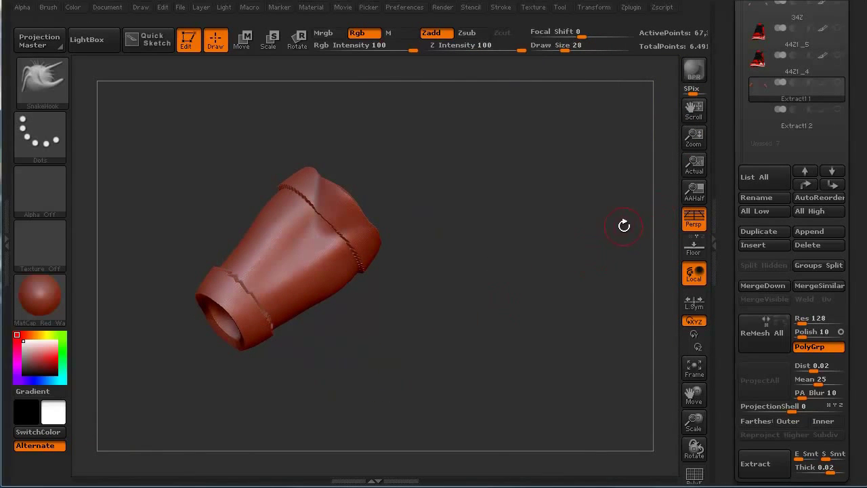
key("Down")
left_click_drag(351, 366, 369, 372)
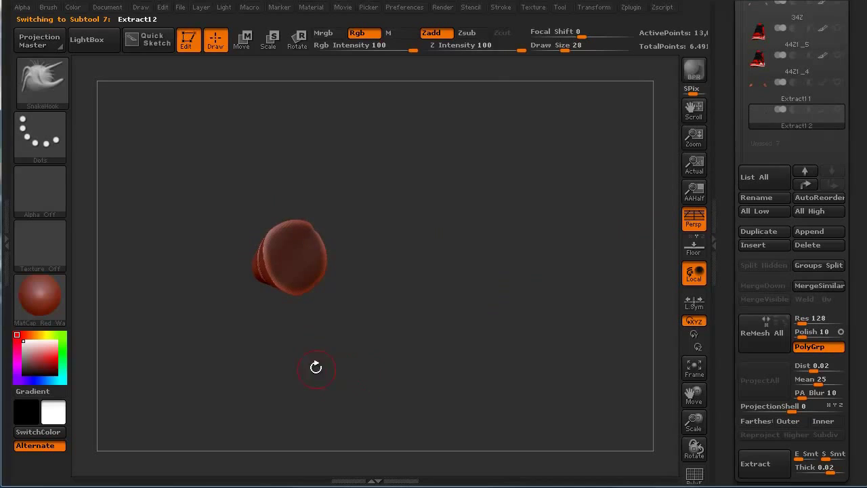
left_click_drag(316, 367, 304, 326)
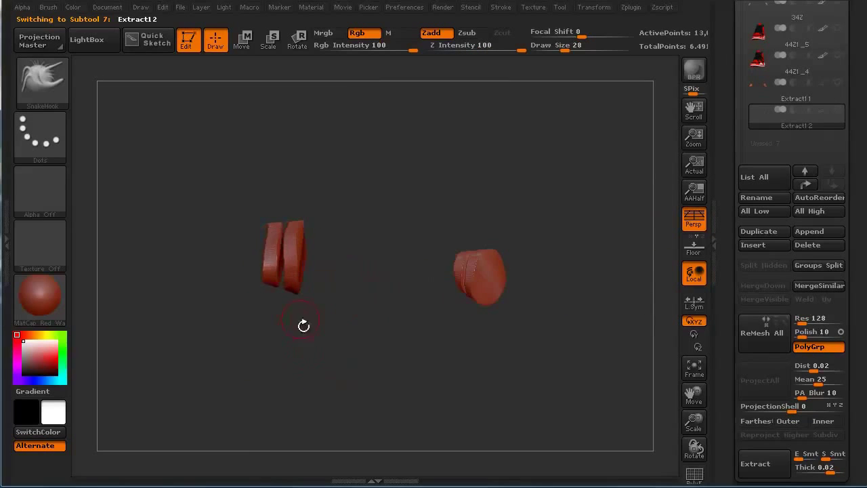
left_click_drag(283, 235, 265, 390)
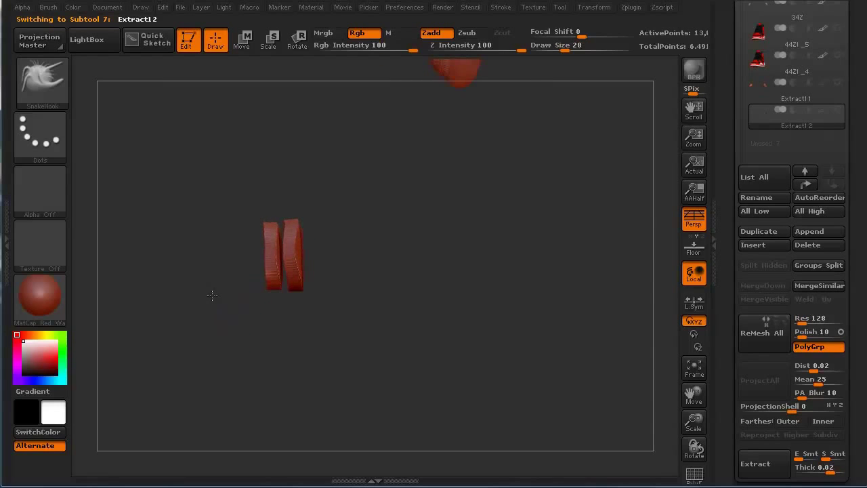
left_click_drag(213, 294, 202, 254)
left_click_drag(191, 330, 228, 342)
key("shift+f")
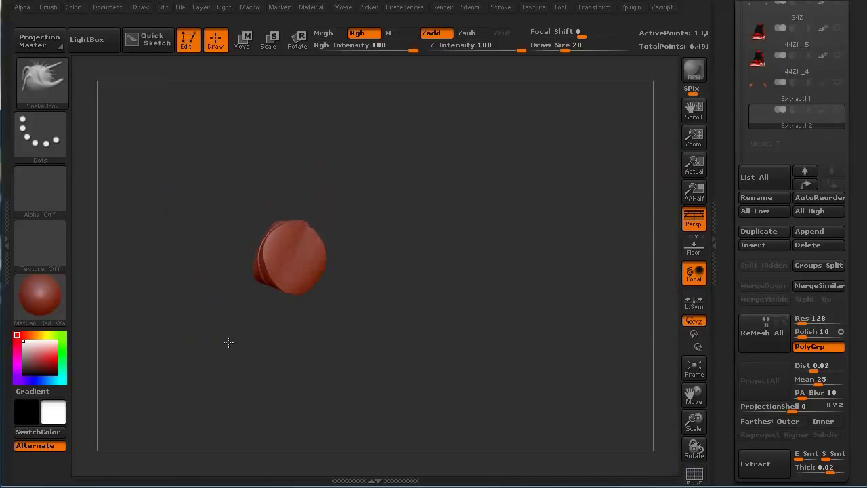
- Show all subtools of the player and examine how the round pads sit on the forearm sleeves
left_click(839, 111, "shift")
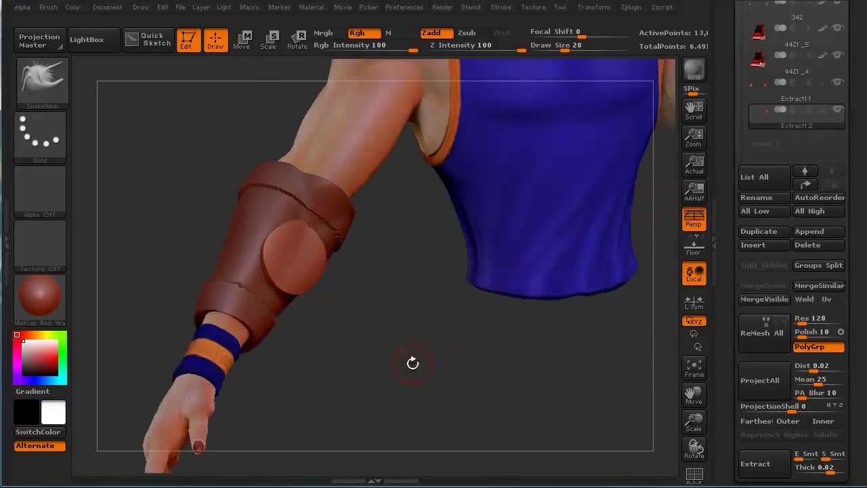
left_click_drag(378, 376, 232, 250, "alt")
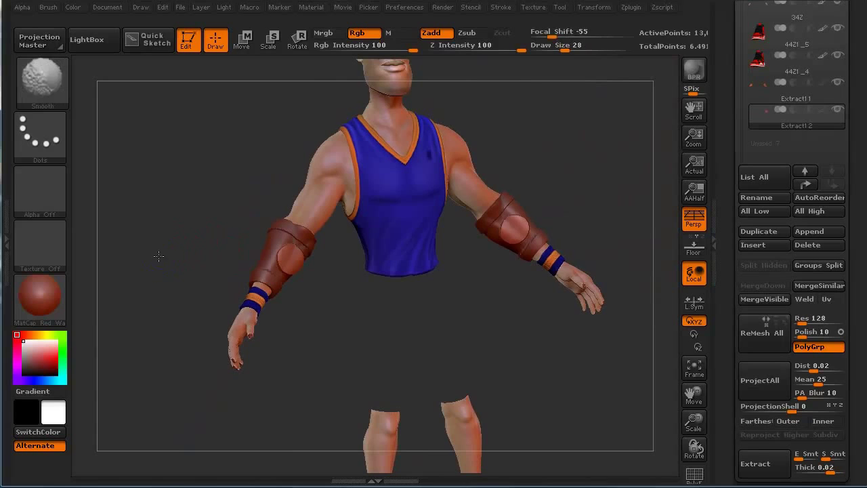
left_click_drag(158, 253, 142, 230, "shift")
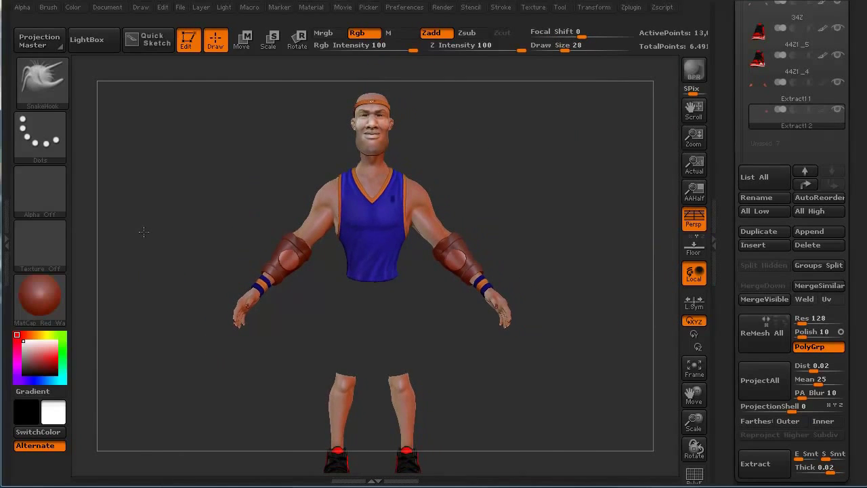
left_click_drag(177, 292, 294, 333, "alt")
left_click_drag(246, 312, 282, 302)
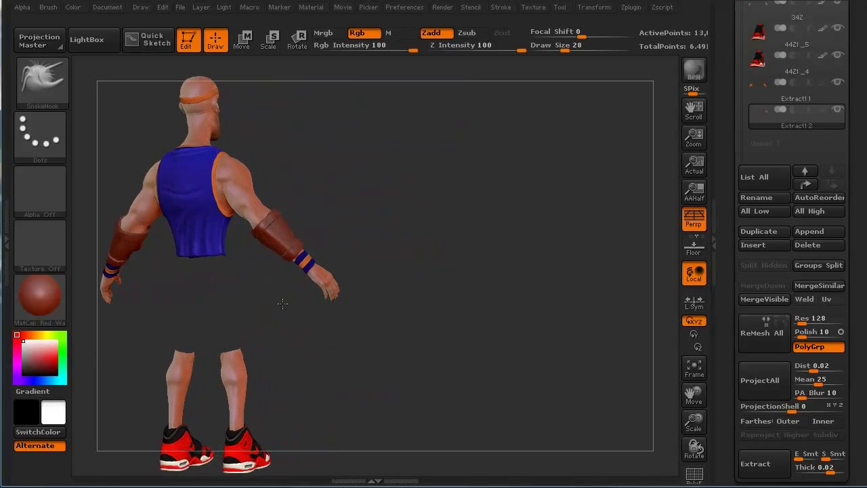
left_click_drag(386, 371, 552, 280)
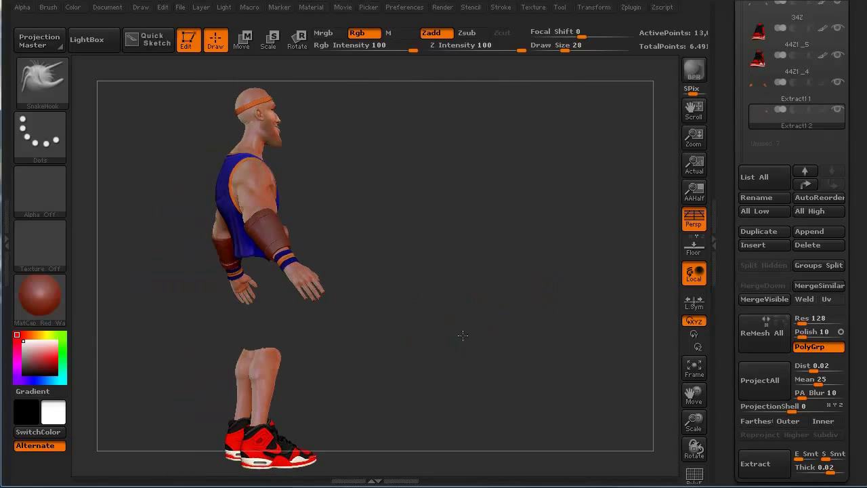
left_click_drag(463, 335, 446, 298)
- Make the basketball star's body the active subtool and unhide its remaining geometry, including the shorts
scroll(825, 161, "up", 5)
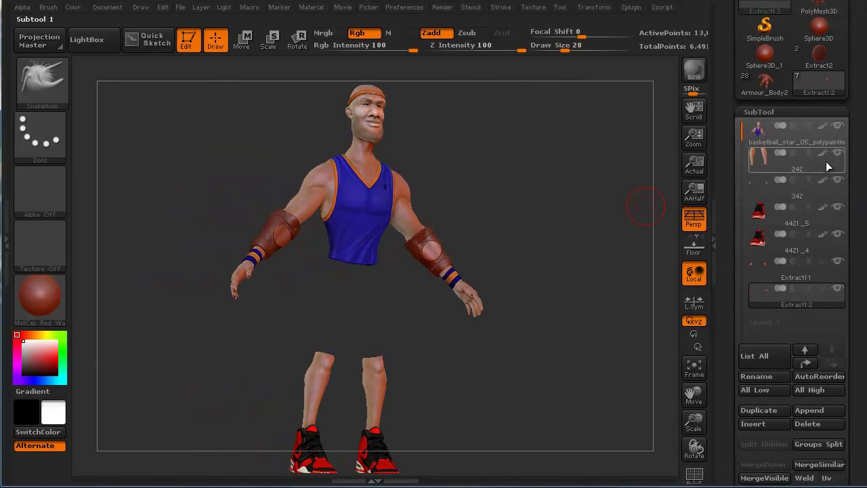
left_click(799, 139)
left_click(156, 271, "ctrl+shift")
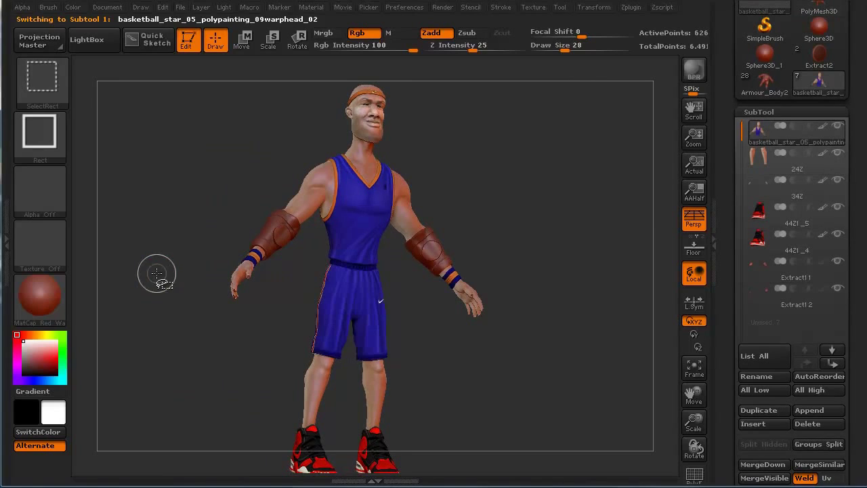
key("f")
left_click_drag(197, 174, 350, 182)
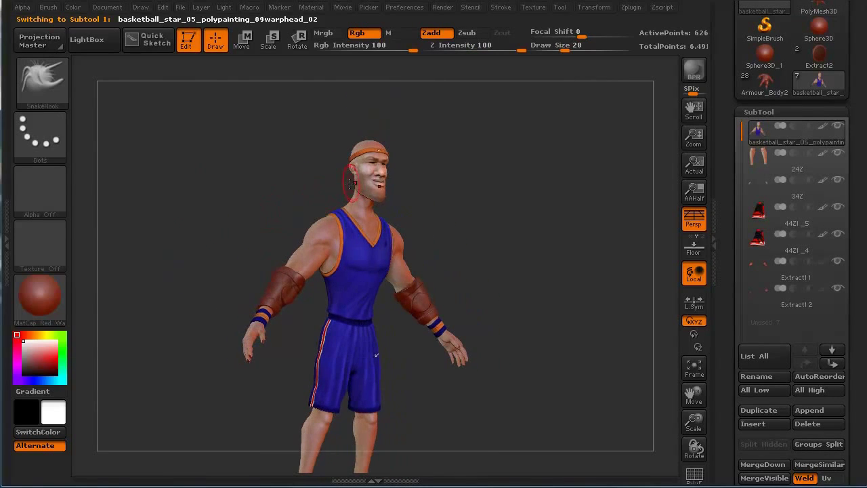
left_click_drag(275, 203, 285, 233)
left_click_drag(864, 406, 852, 307)
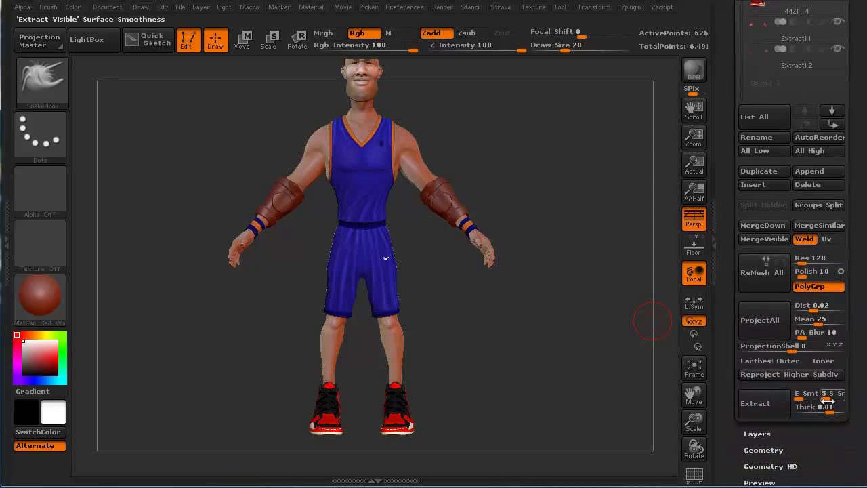
left_click_drag(543, 388, 518, 421, "alt")
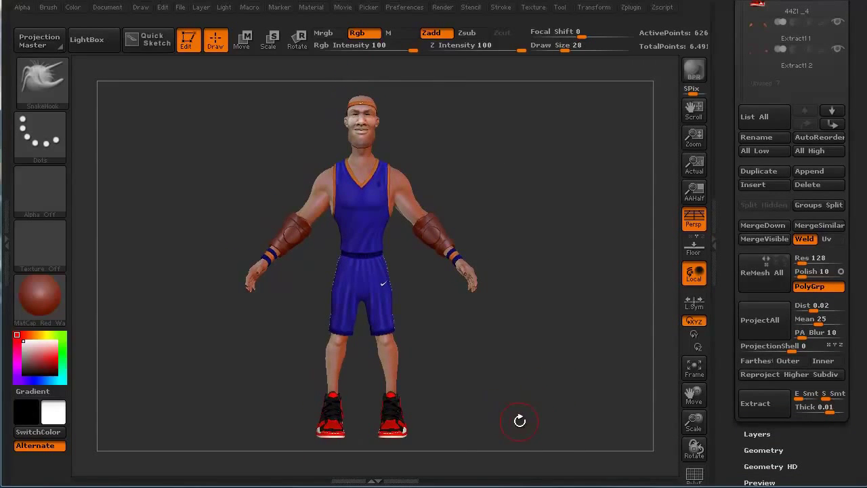